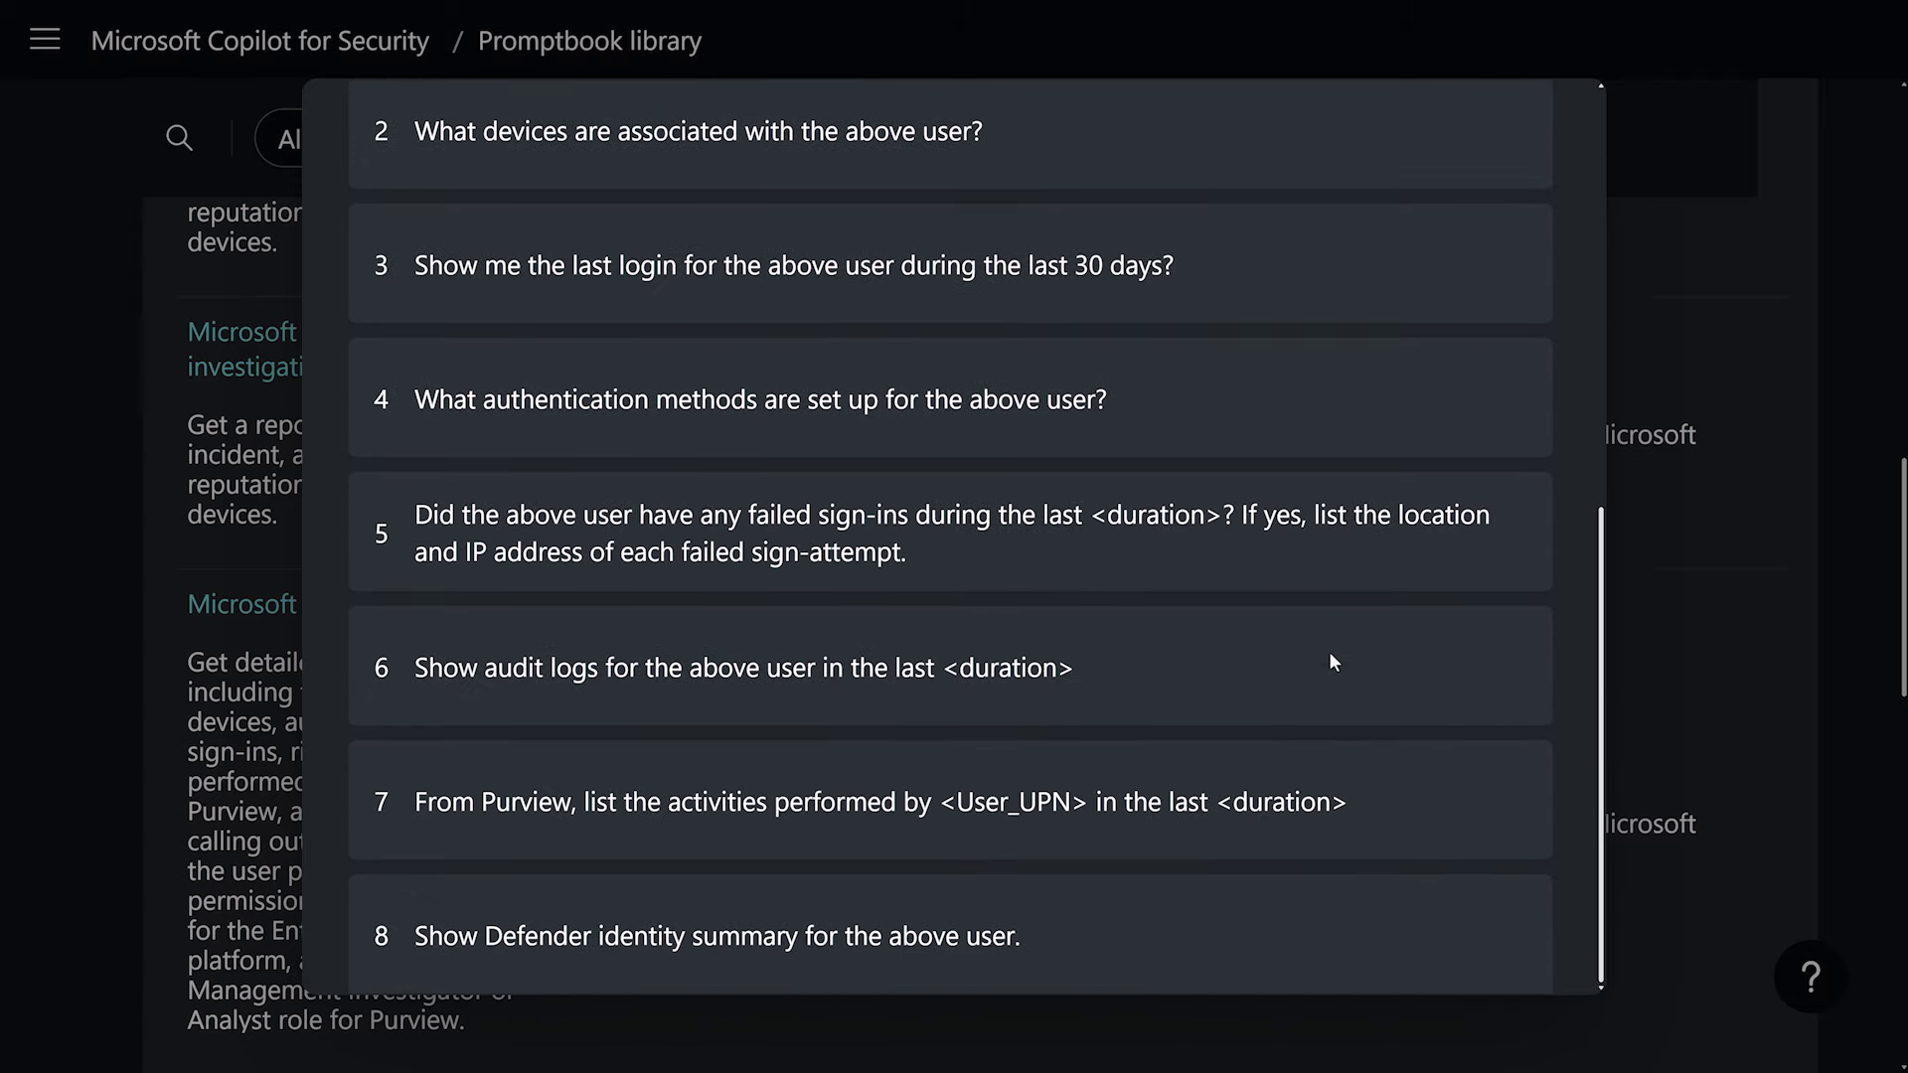
Step: Run the Microsoft User Analysis promptbook in a new session with the user's UPN and a duration of 14 days
{"action": "scroll", "coordinate": [1329, 662], "scroll_direction": "up", "scroll_amount": 8}
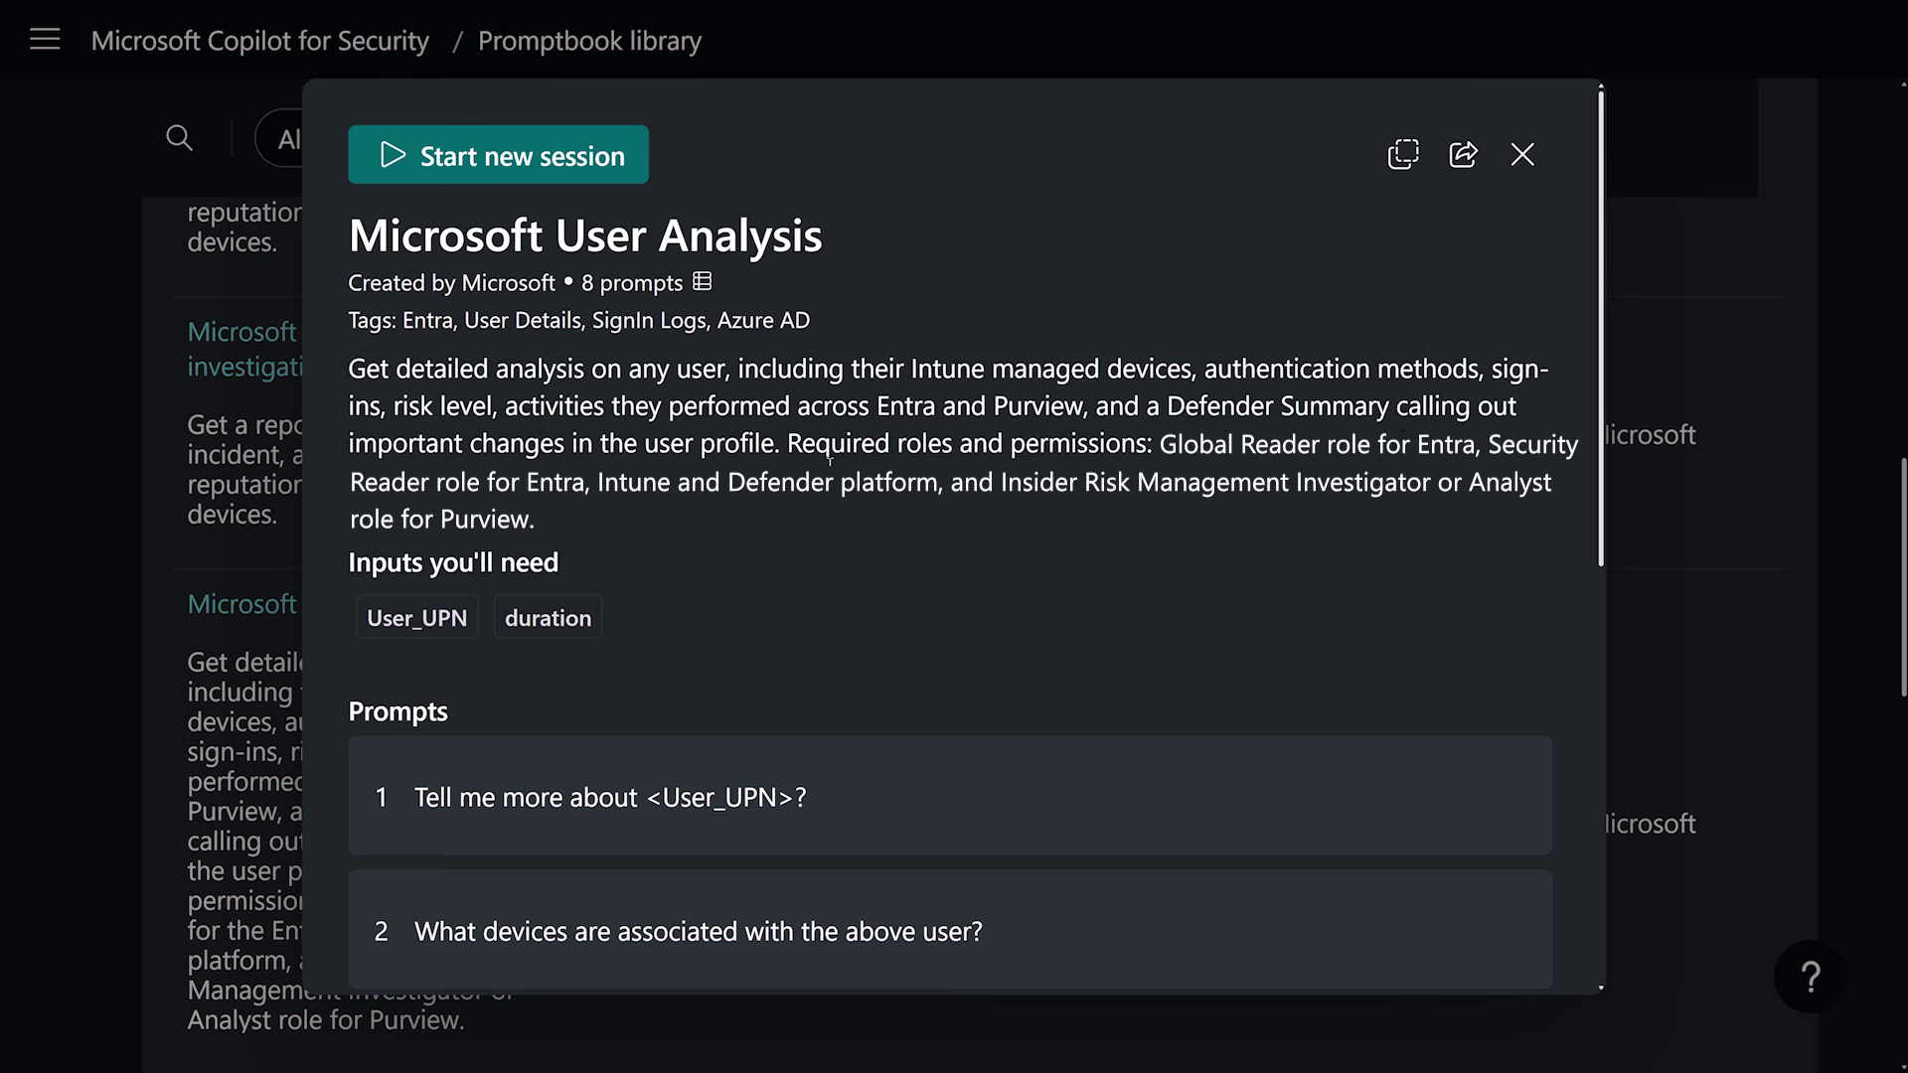
{"action": "scroll", "coordinate": [830, 460], "scroll_direction": "up", "scroll_amount": 2}
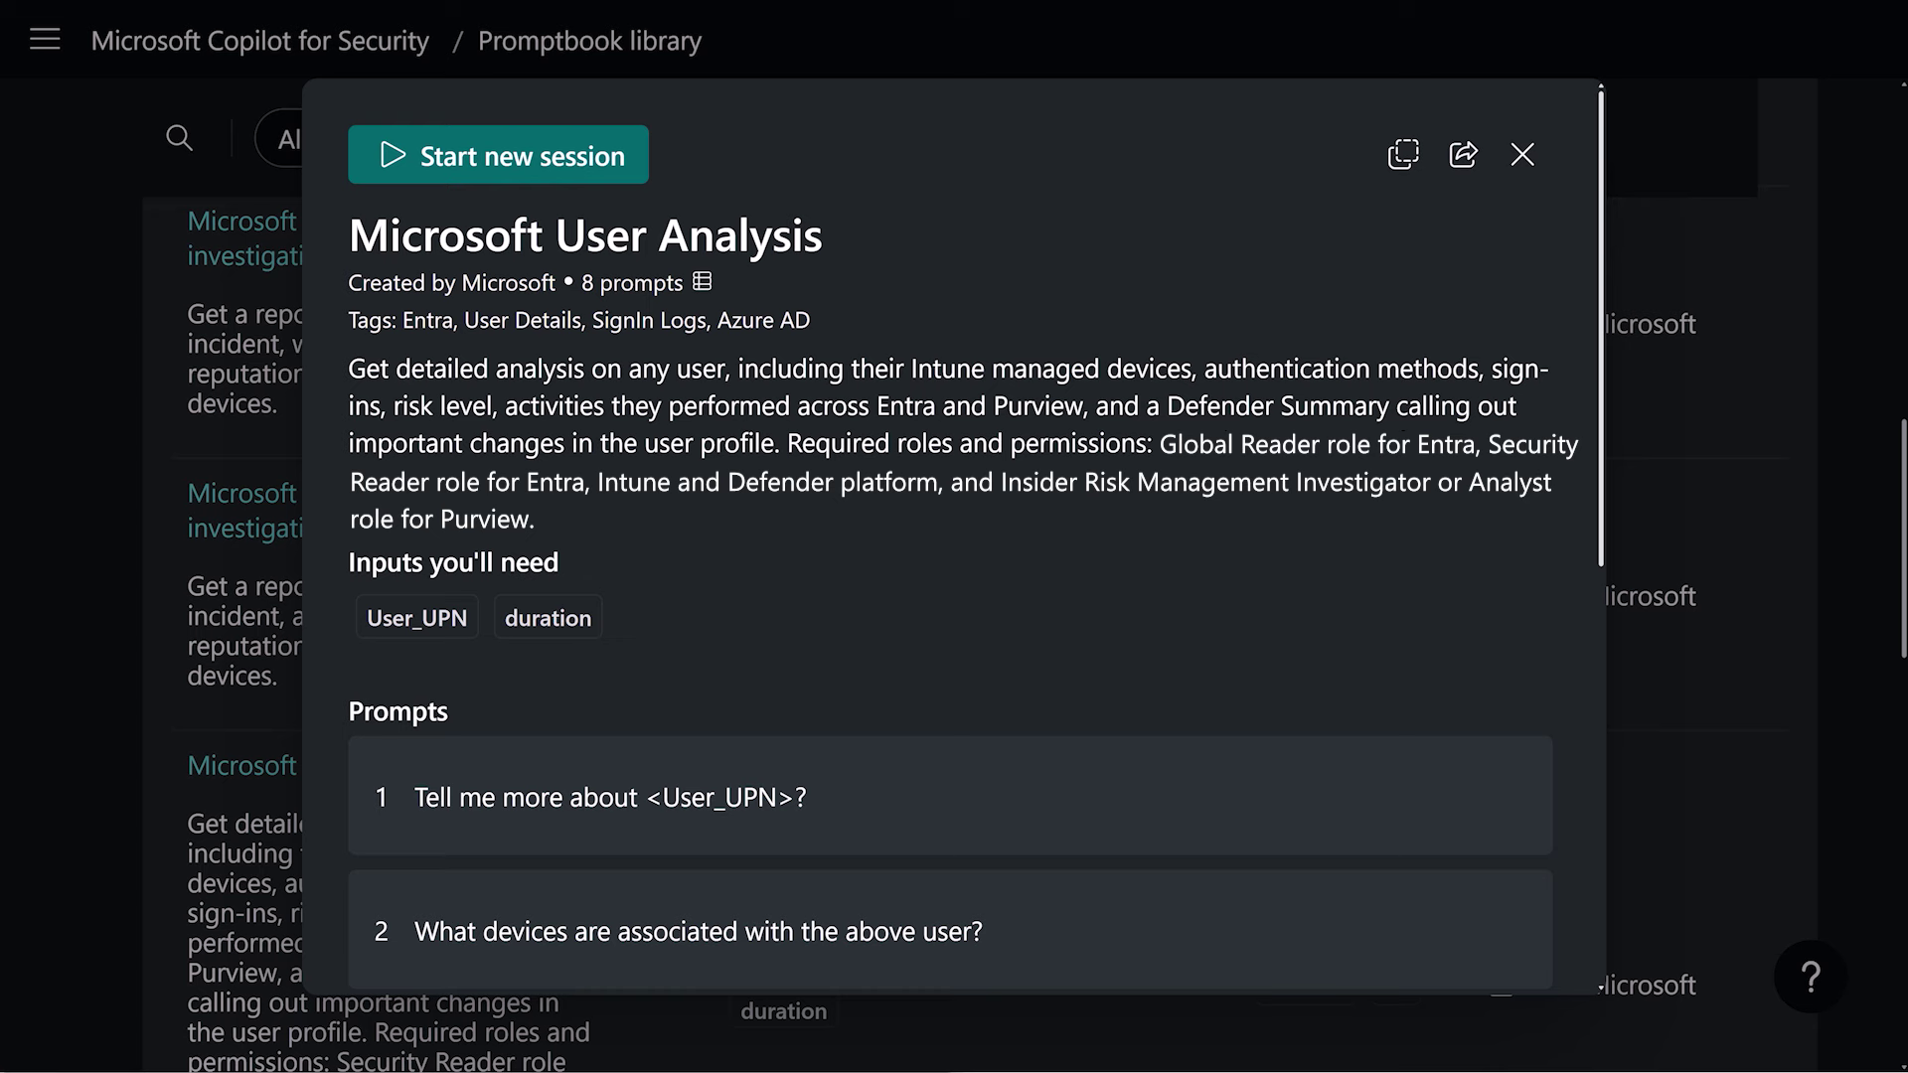
{"action": "left_click", "coordinate": [522, 169]}
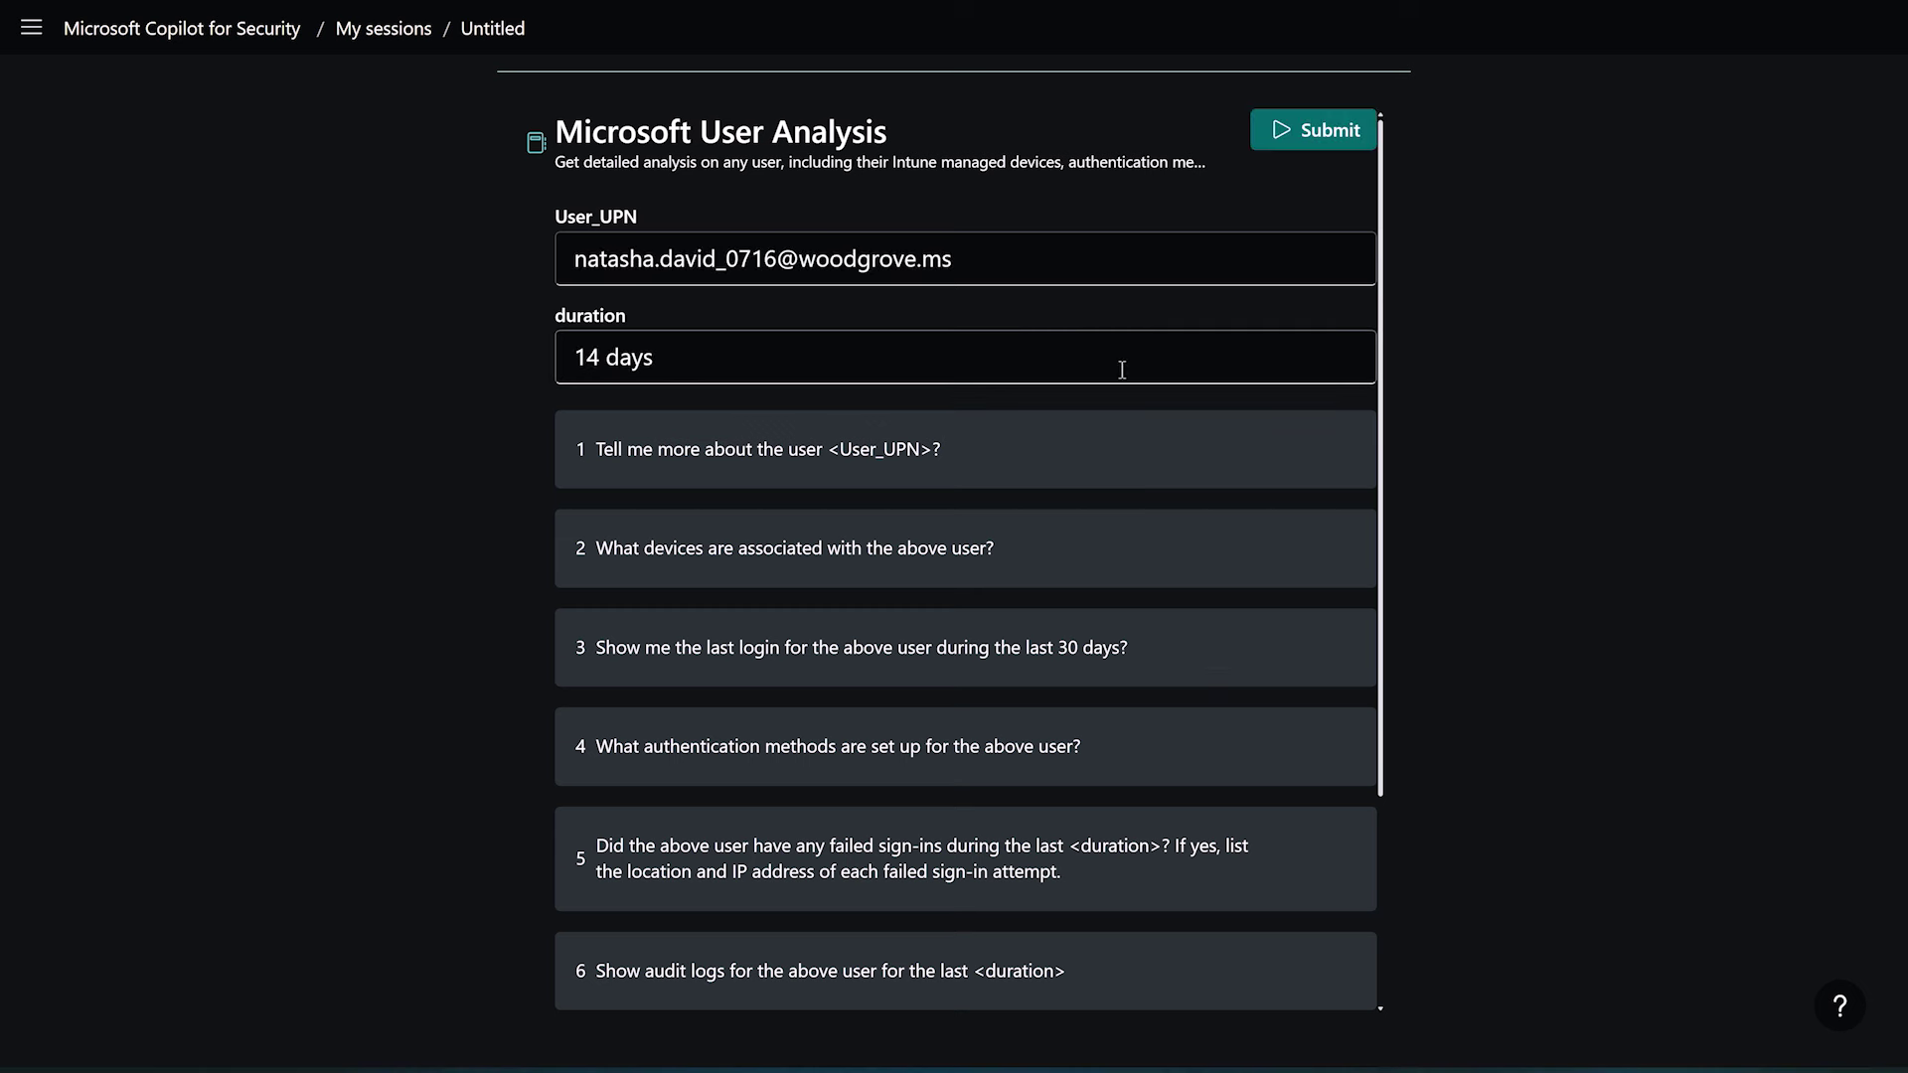
{"action": "left_click", "coordinate": [1307, 134]}
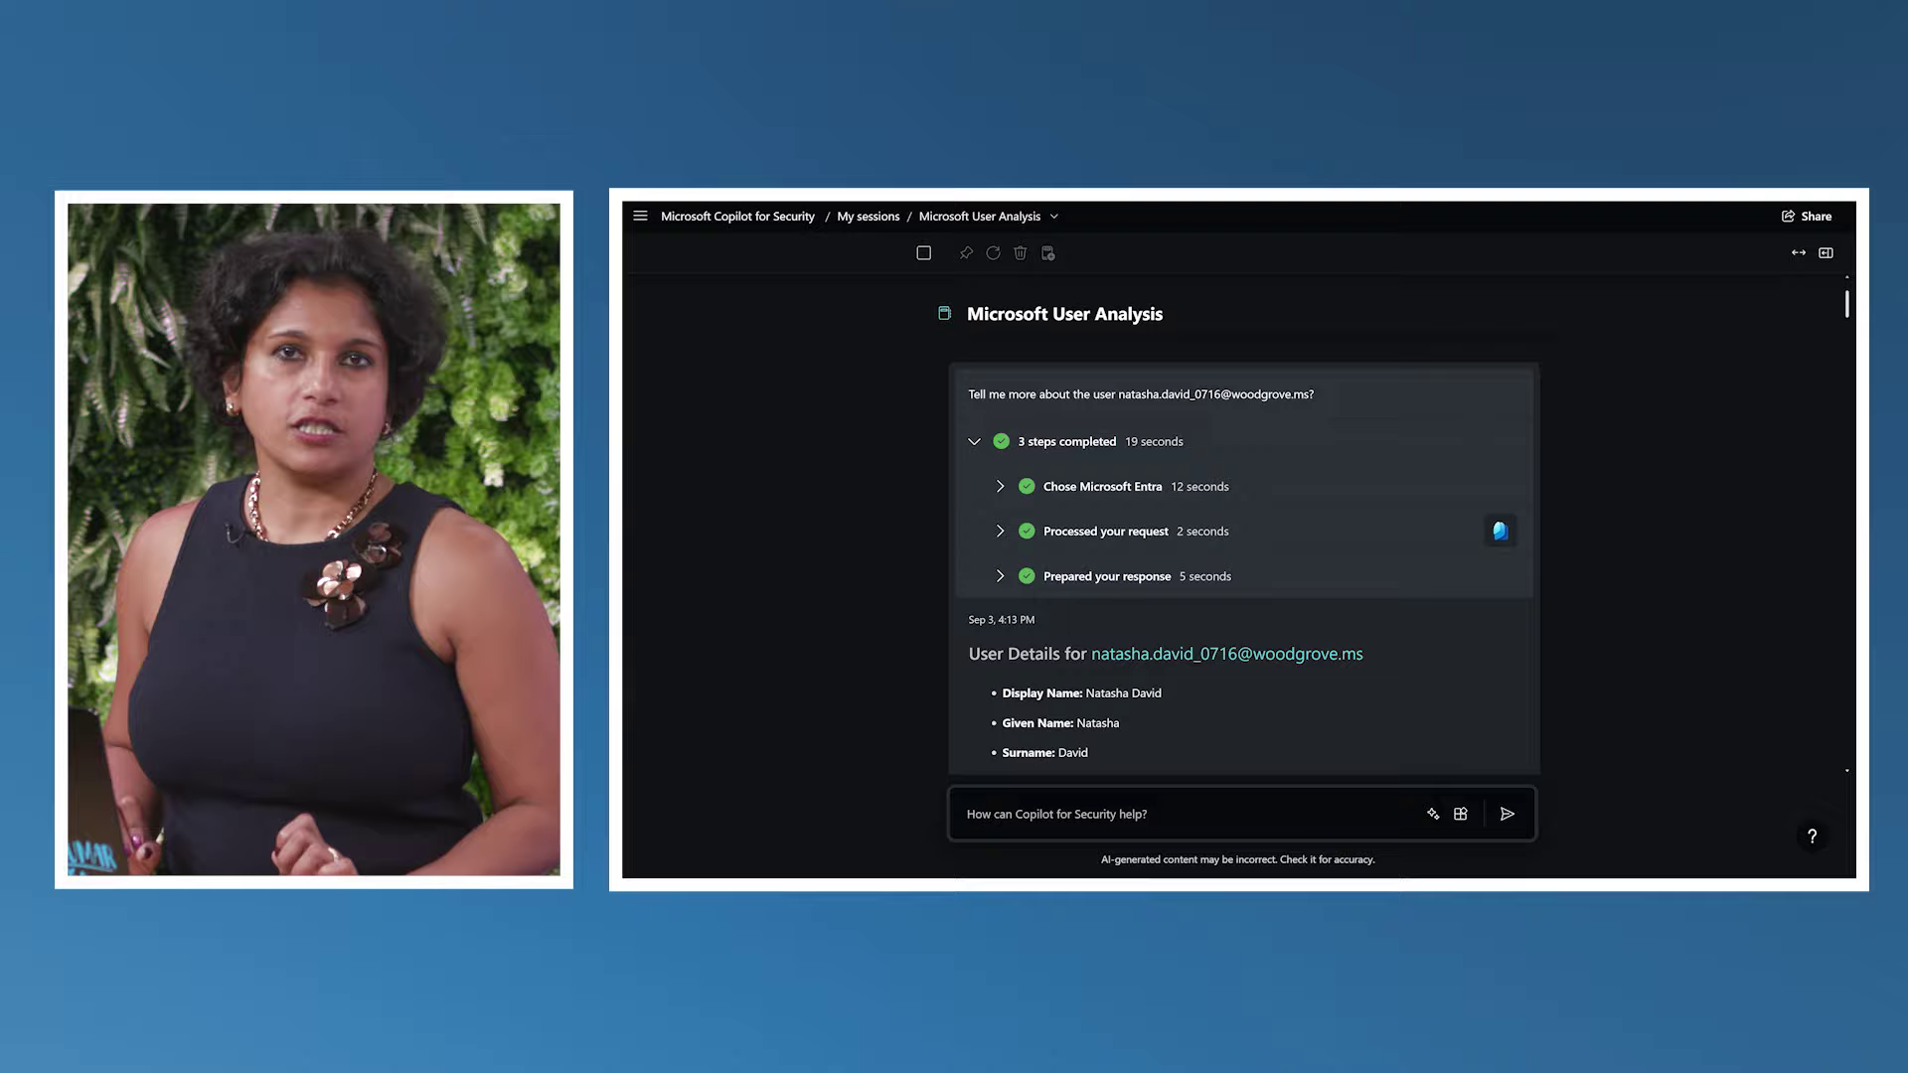
Step: Review the Entra account details in the response to the promptbook's first prompt about the user
{"action": "scroll", "coordinate": [1418, 720], "scroll_direction": "down", "scroll_amount": 2}
{"action": "scroll", "coordinate": [1418, 720], "scroll_direction": "down", "scroll_amount": 3}
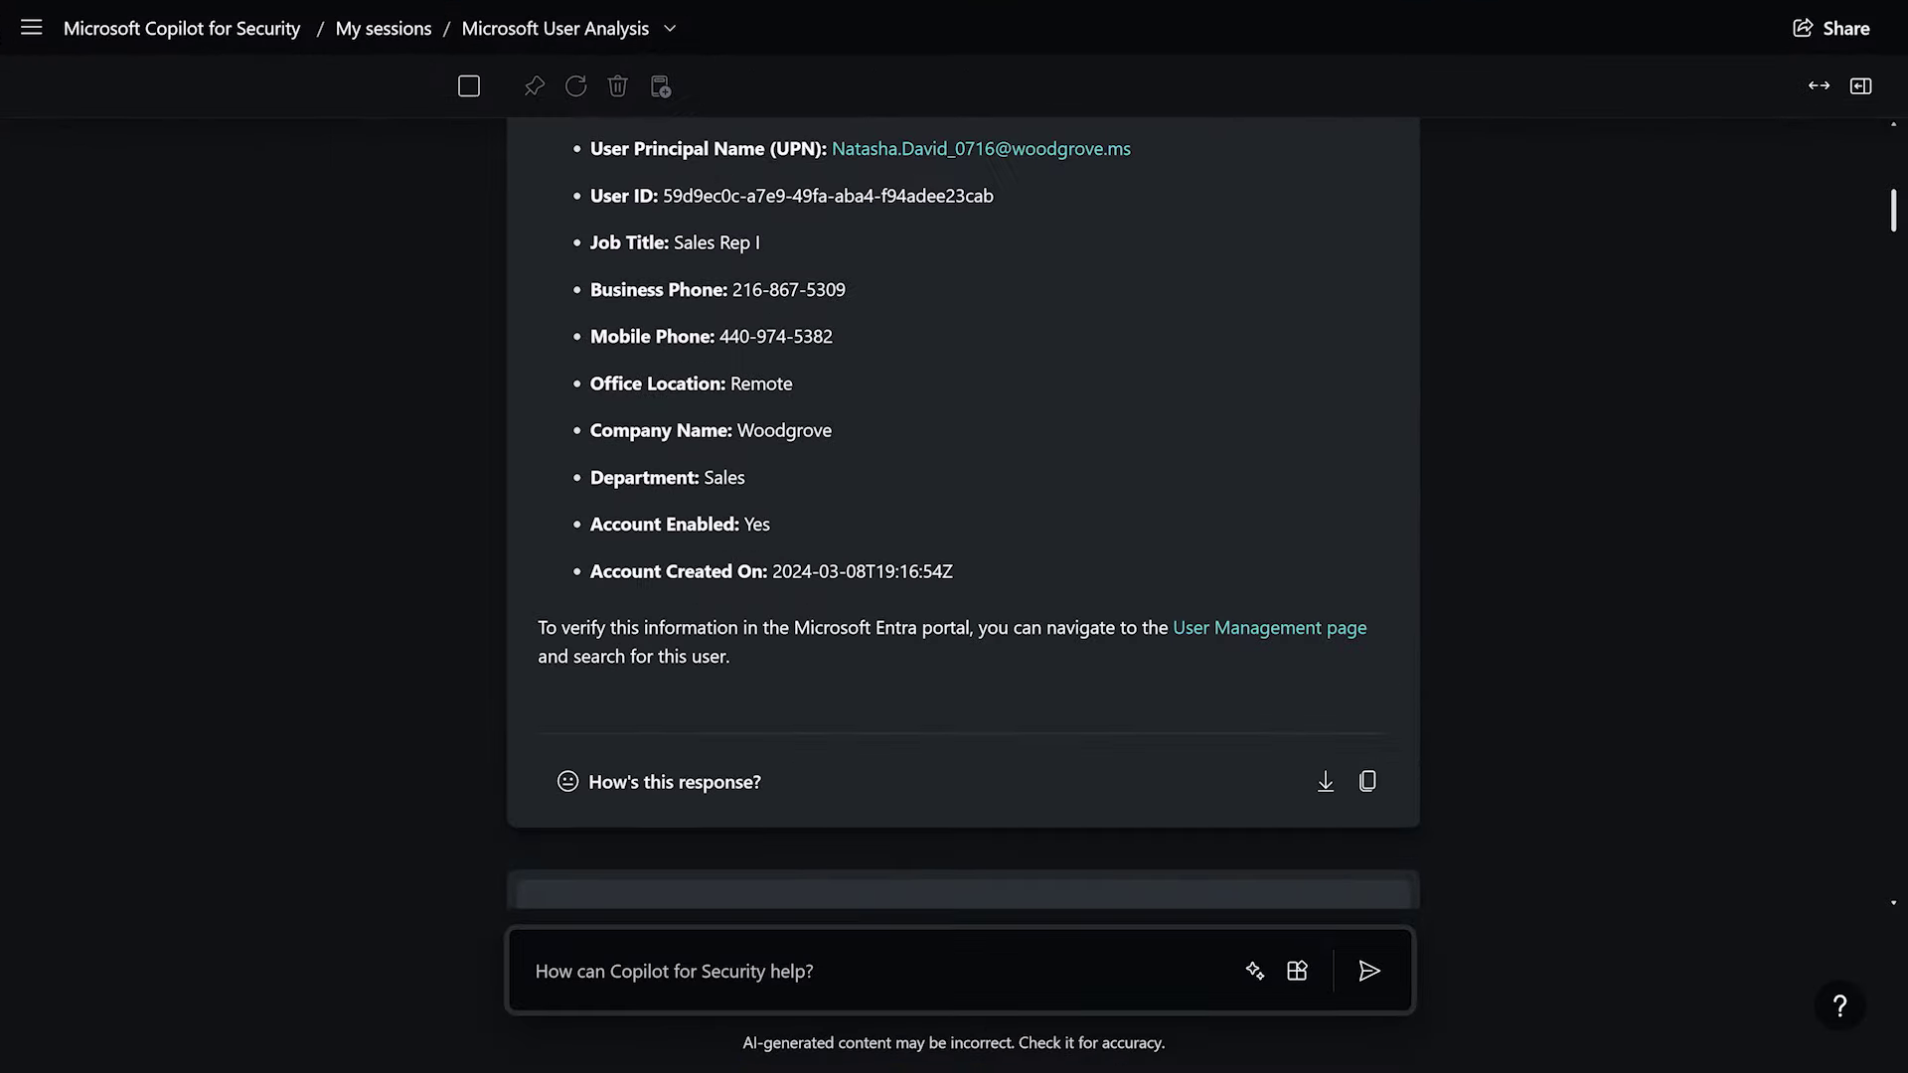
{"action": "scroll", "coordinate": [1242, 527], "scroll_direction": "up", "scroll_amount": 4}
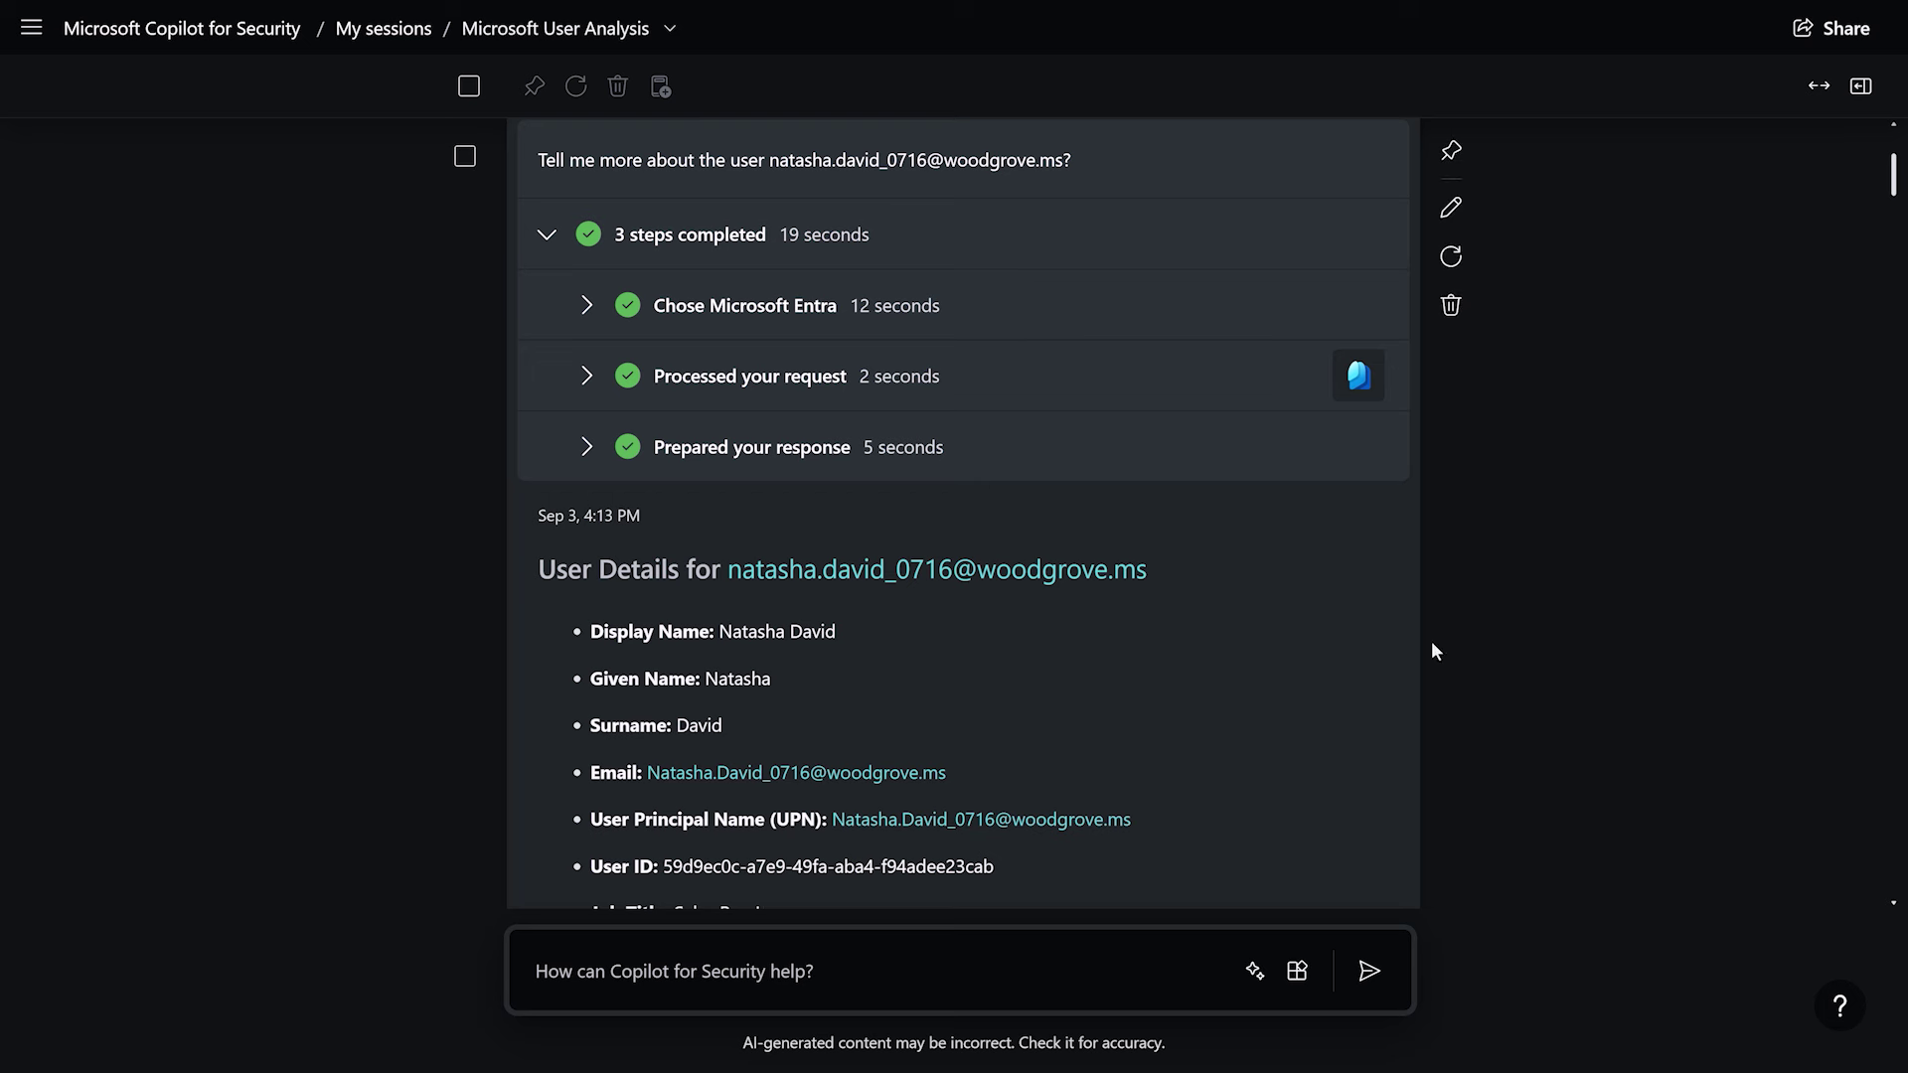
{"action": "scroll", "coordinate": [1265, 753], "scroll_direction": "down", "scroll_amount": 3}
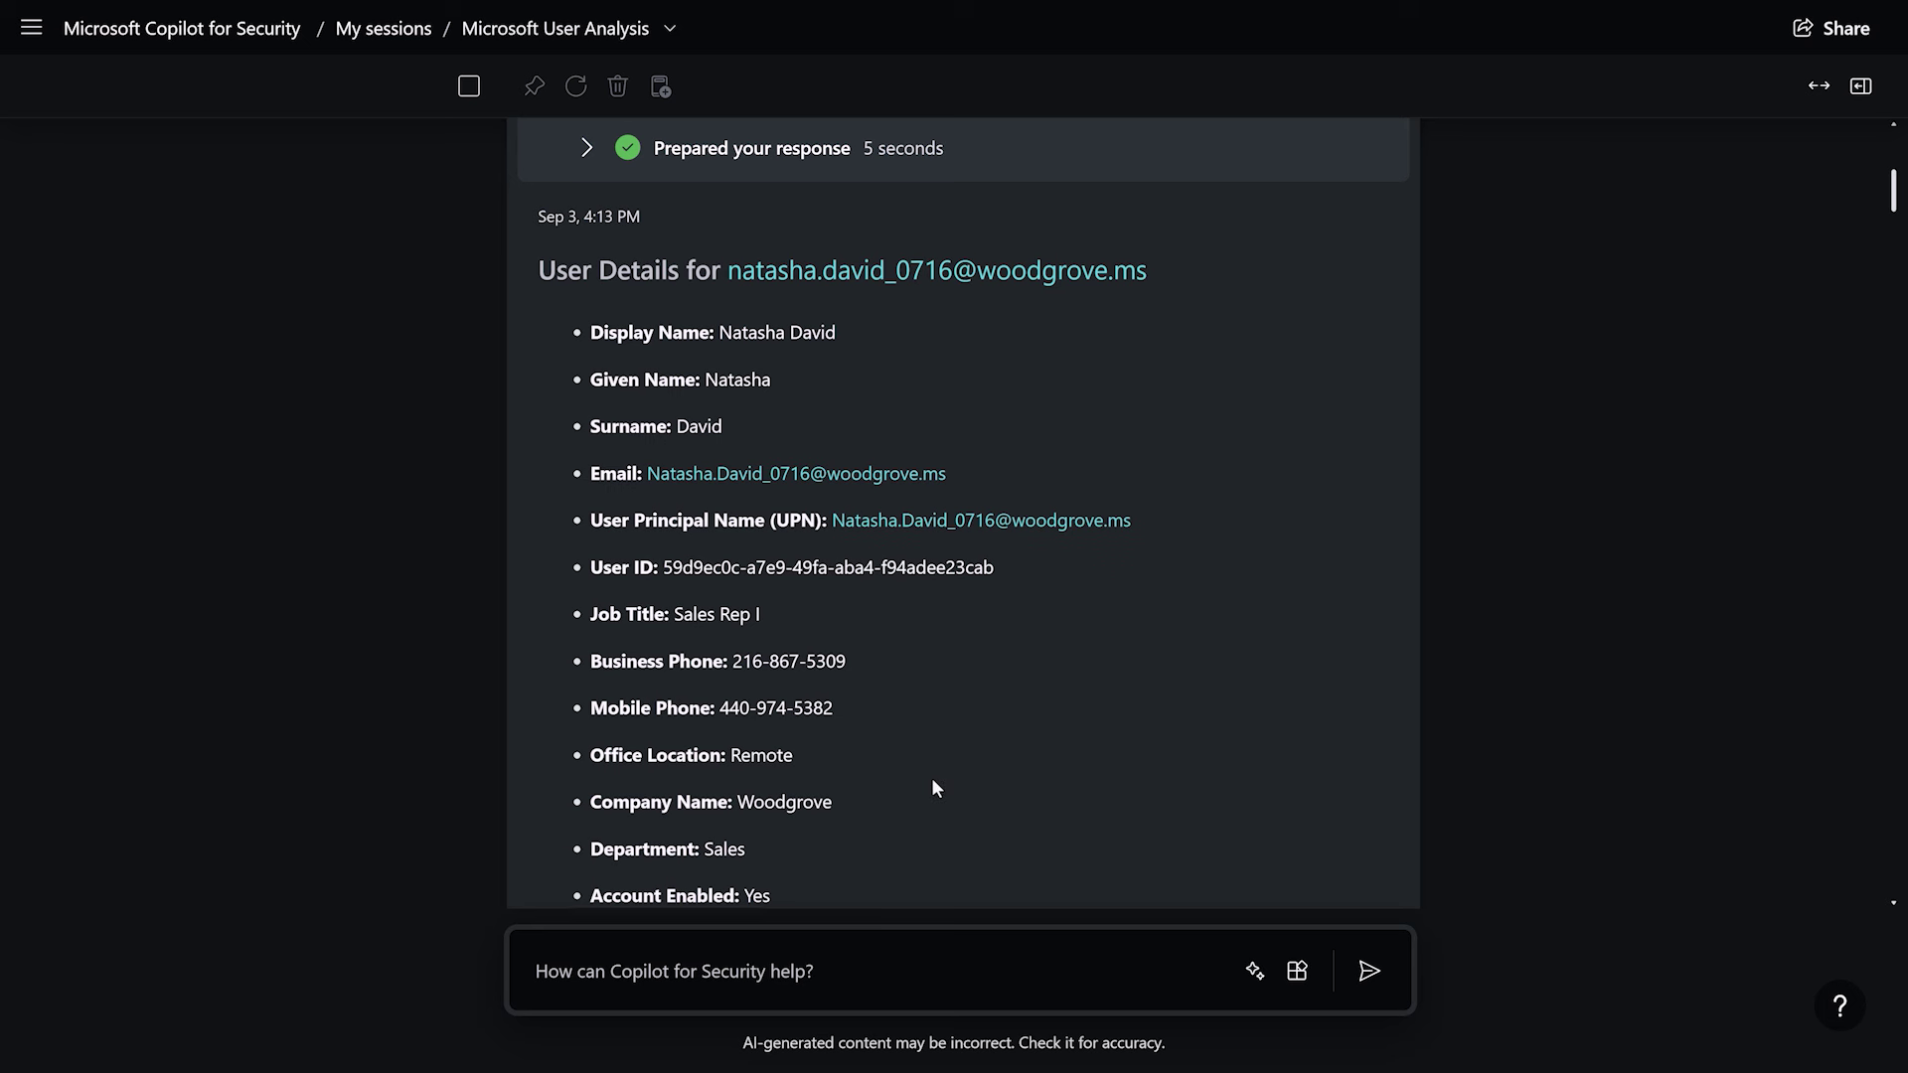
{"action": "scroll", "coordinate": [984, 782], "scroll_direction": "down", "scroll_amount": 2}
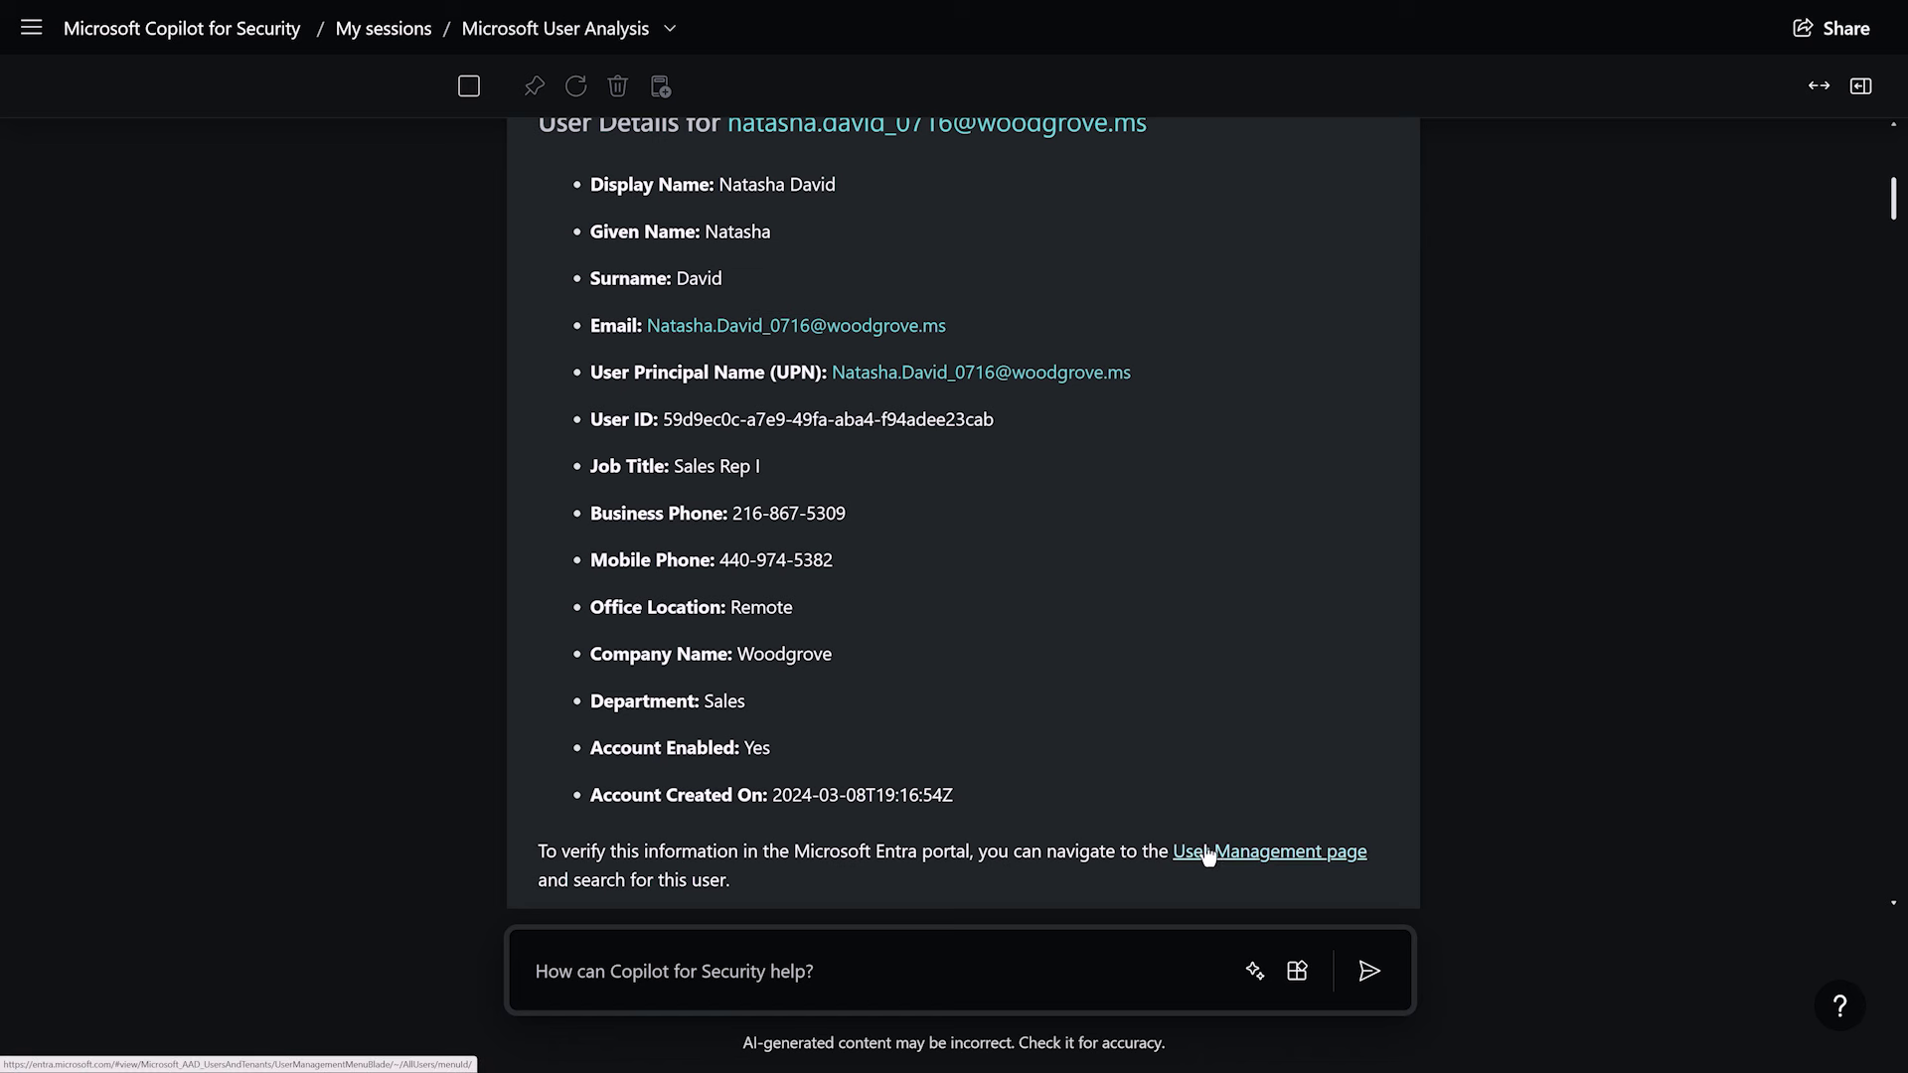
{"action": "left_click", "coordinate": [1830, 40]}
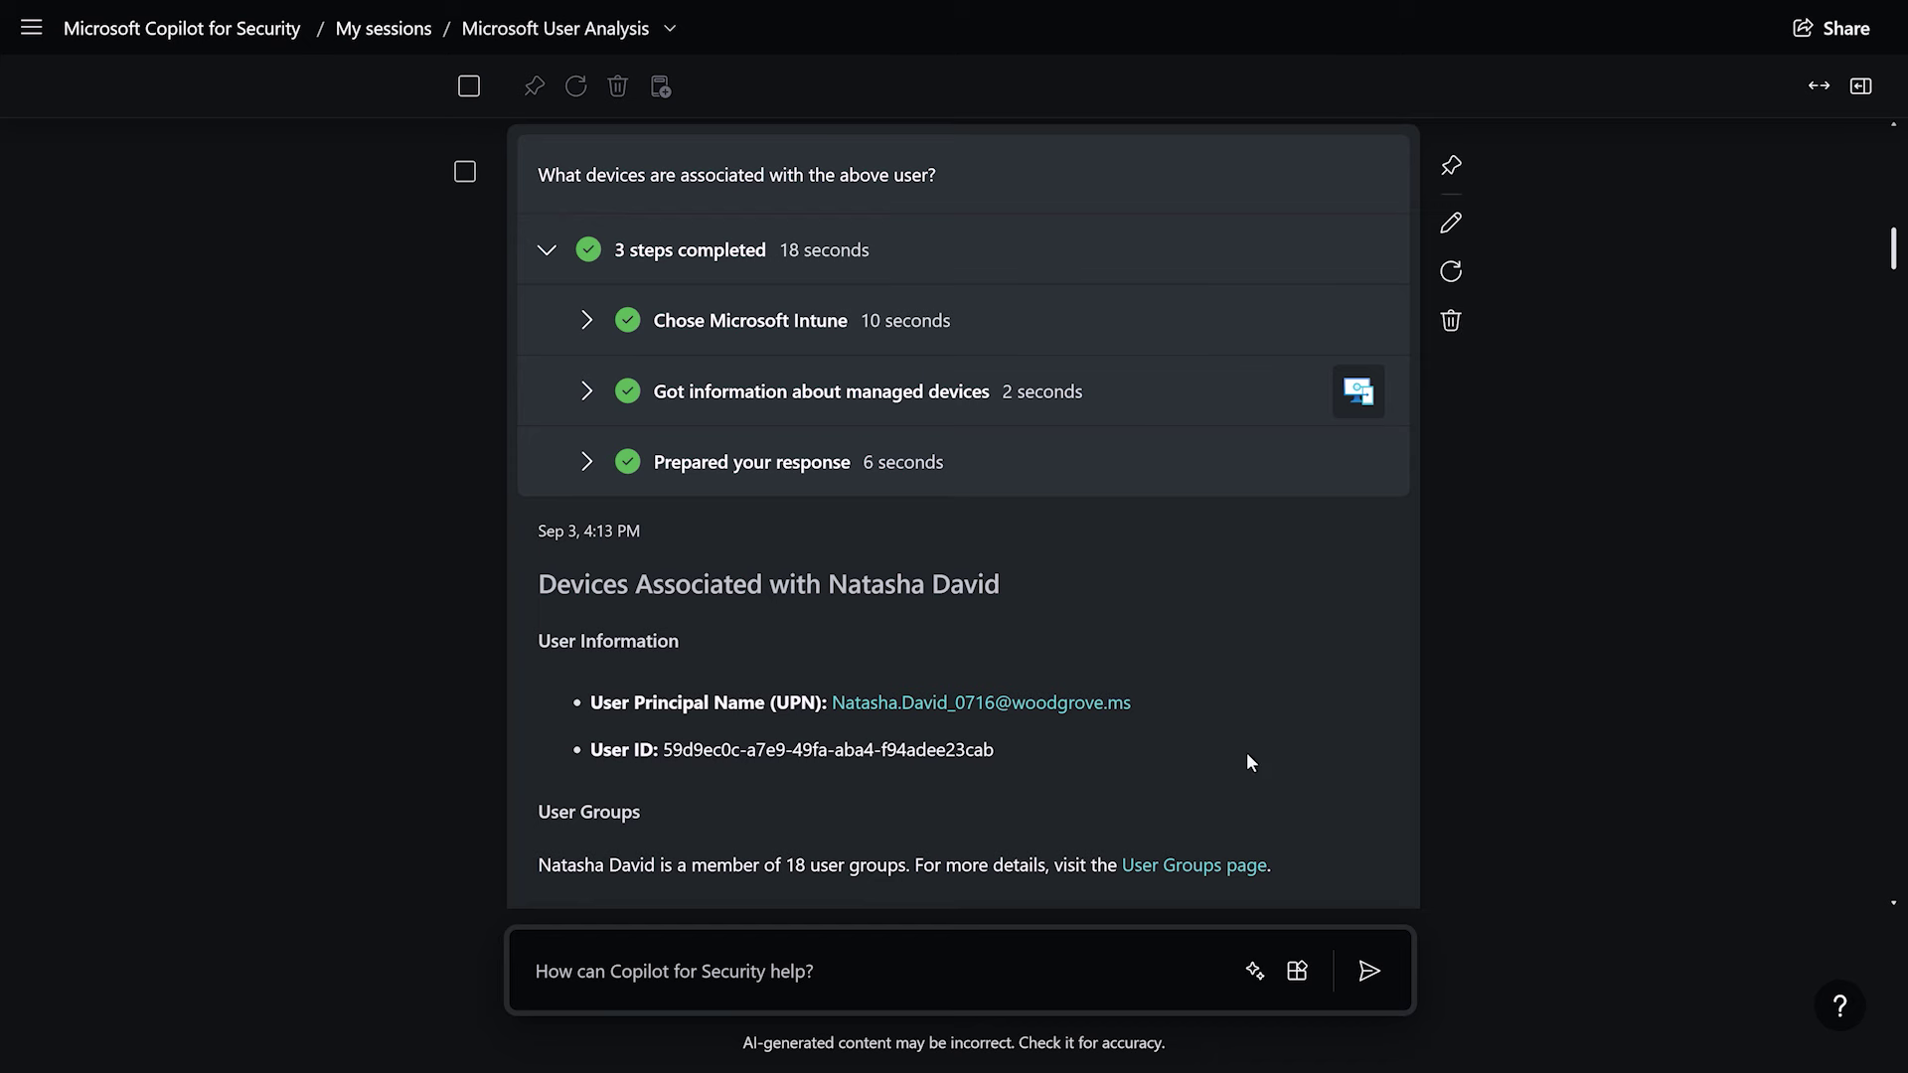
Step: Expand the managed devices table in the devices response and view its compliance status and additional details columns
{"action": "scroll", "coordinate": [1248, 754], "scroll_direction": "down", "scroll_amount": 3}
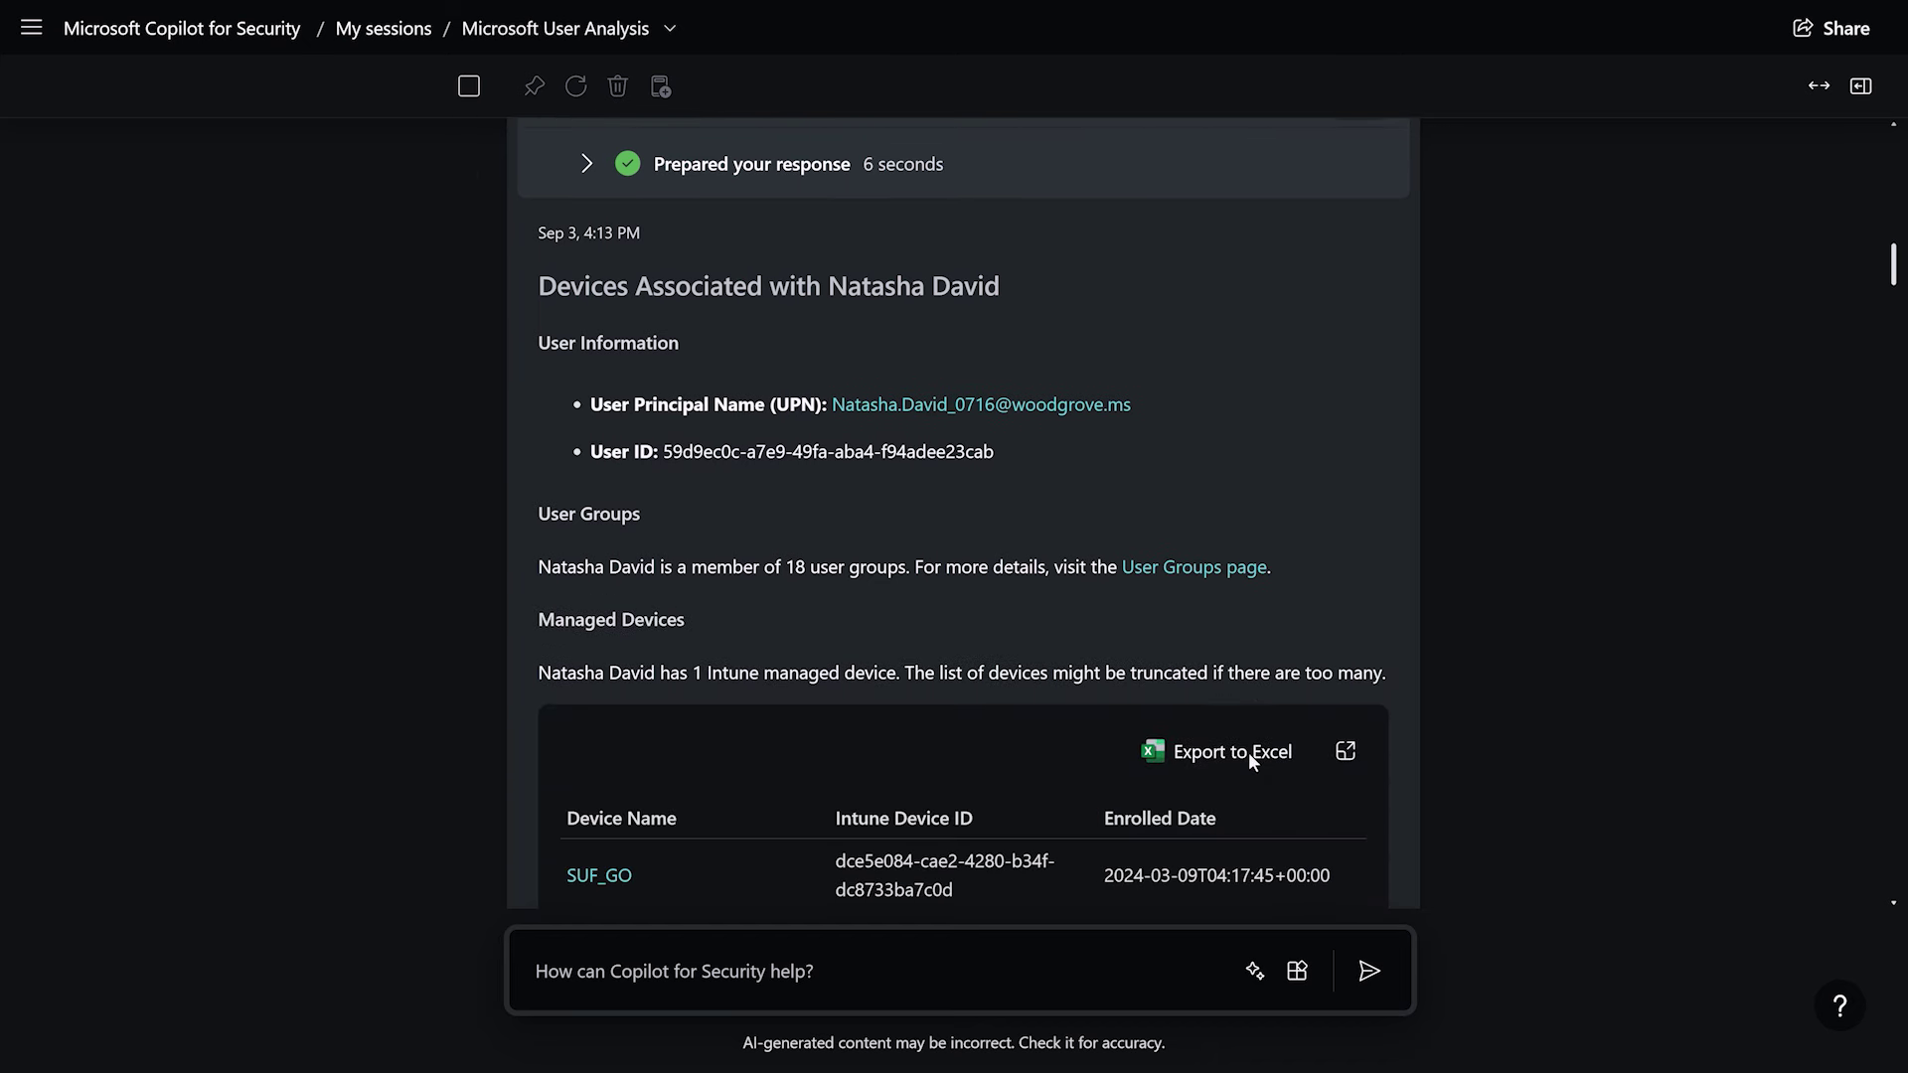
{"action": "scroll", "coordinate": [1248, 753], "scroll_direction": "down", "scroll_amount": 1}
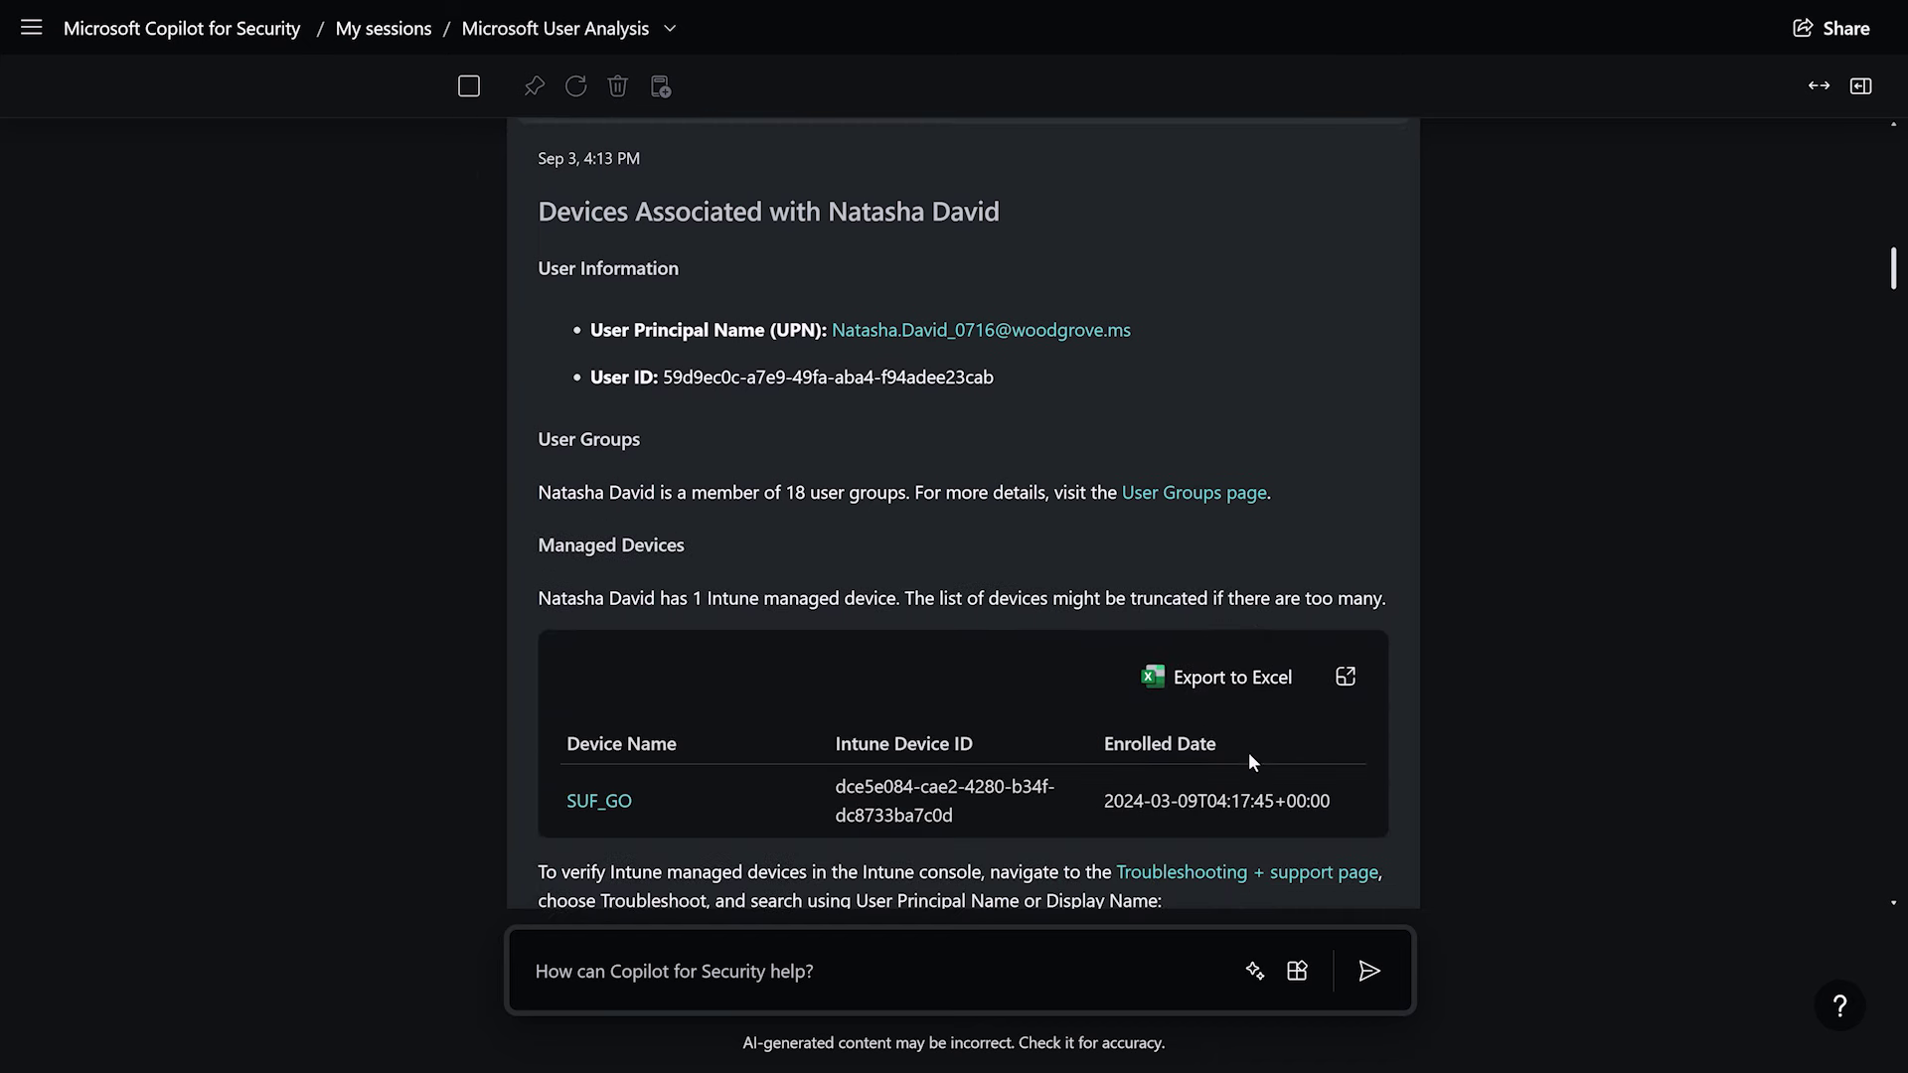
{"action": "left_click", "coordinate": [1348, 696]}
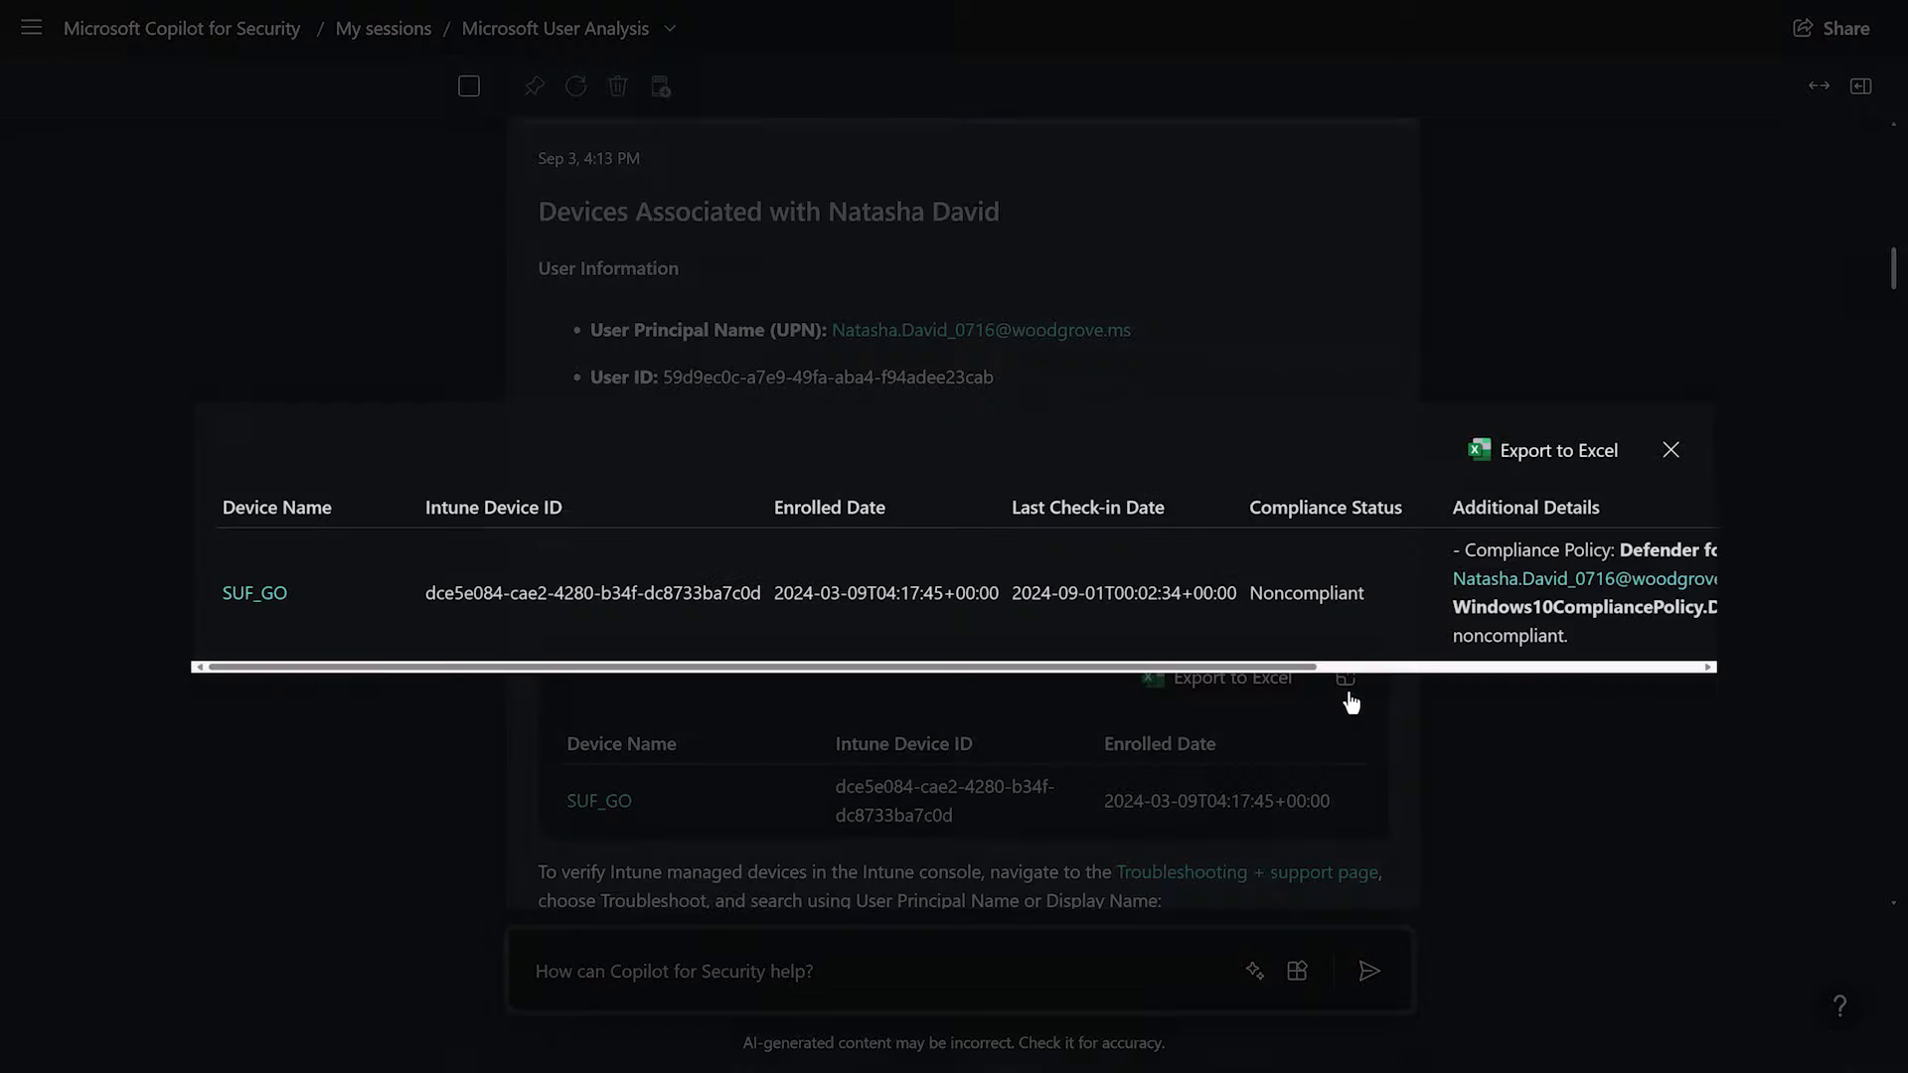
{"action": "left_click_drag", "start_coordinate": [1095, 666], "coordinate": [1375, 678]}
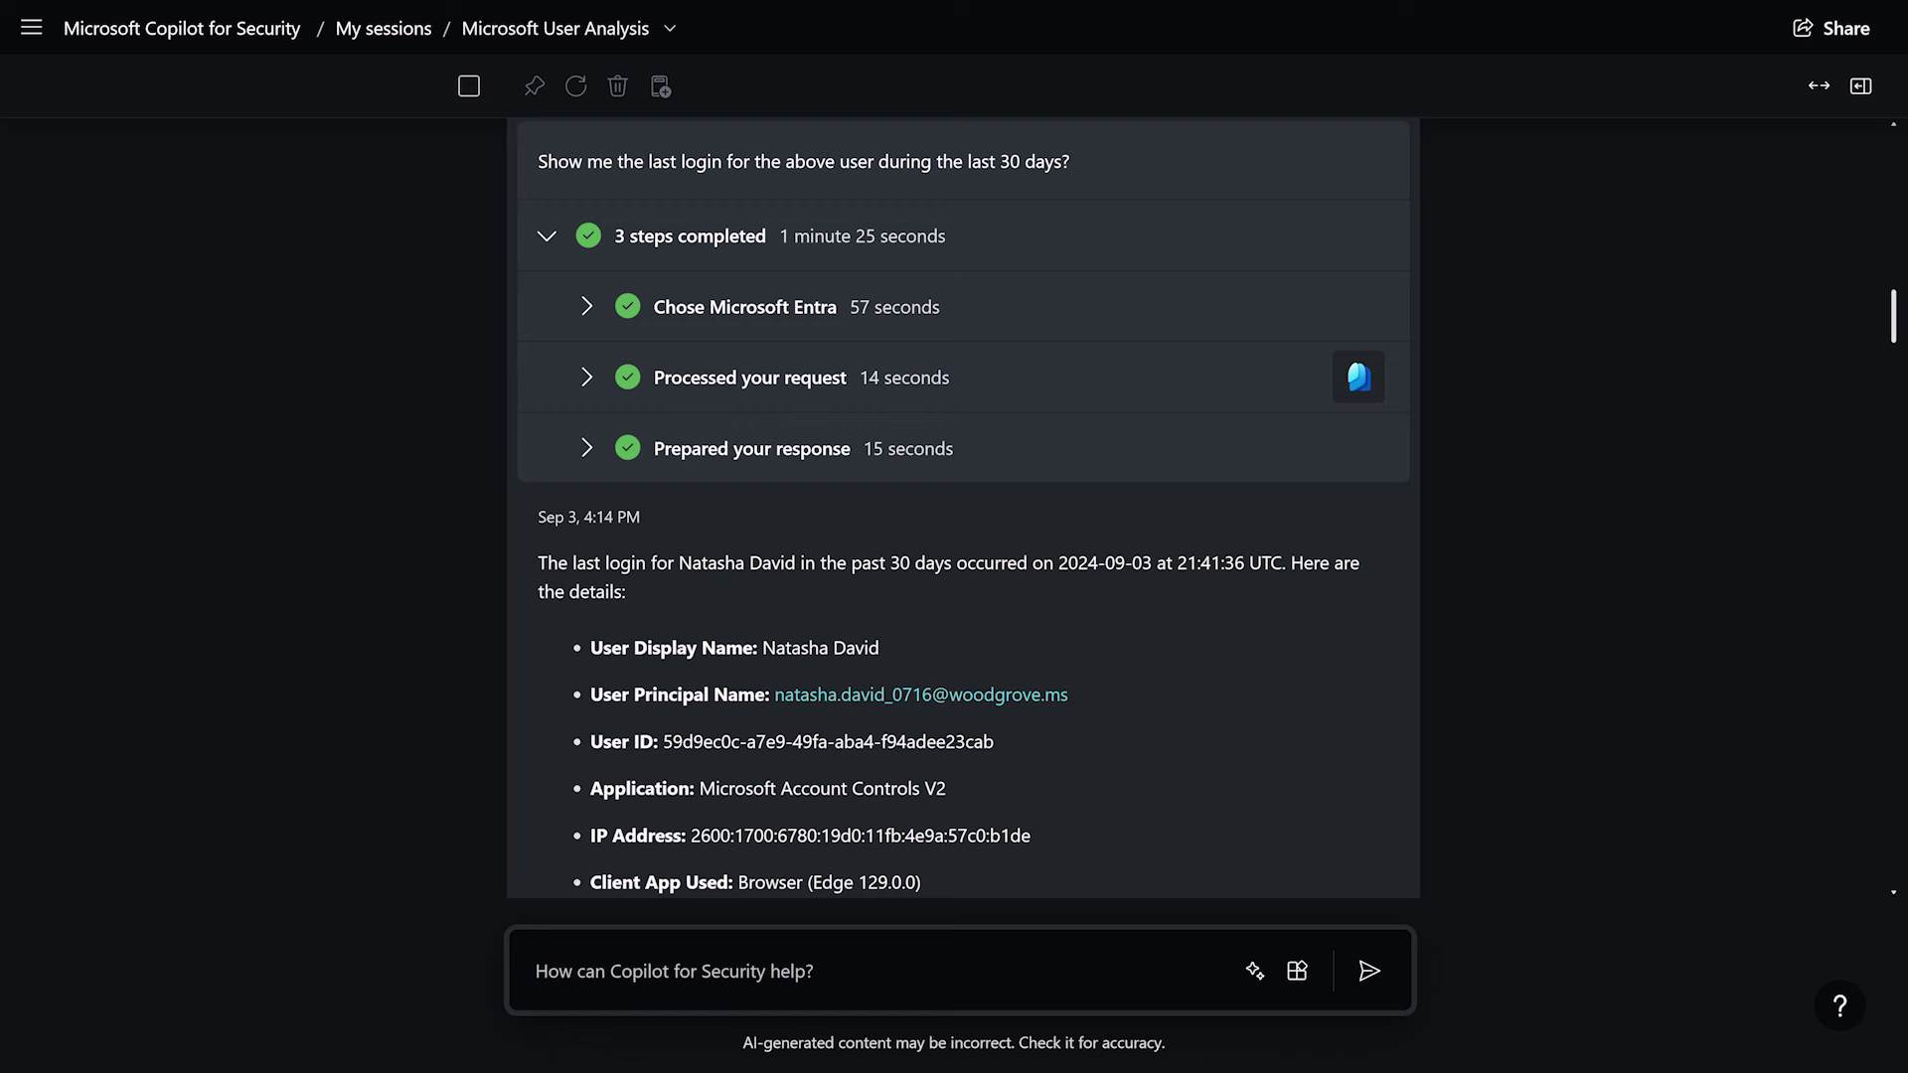
Step: Review the user's last login in the past 30 days and the authentication methods set up for the account
{"action": "scroll", "coordinate": [1110, 708], "scroll_direction": "down", "scroll_amount": 2}
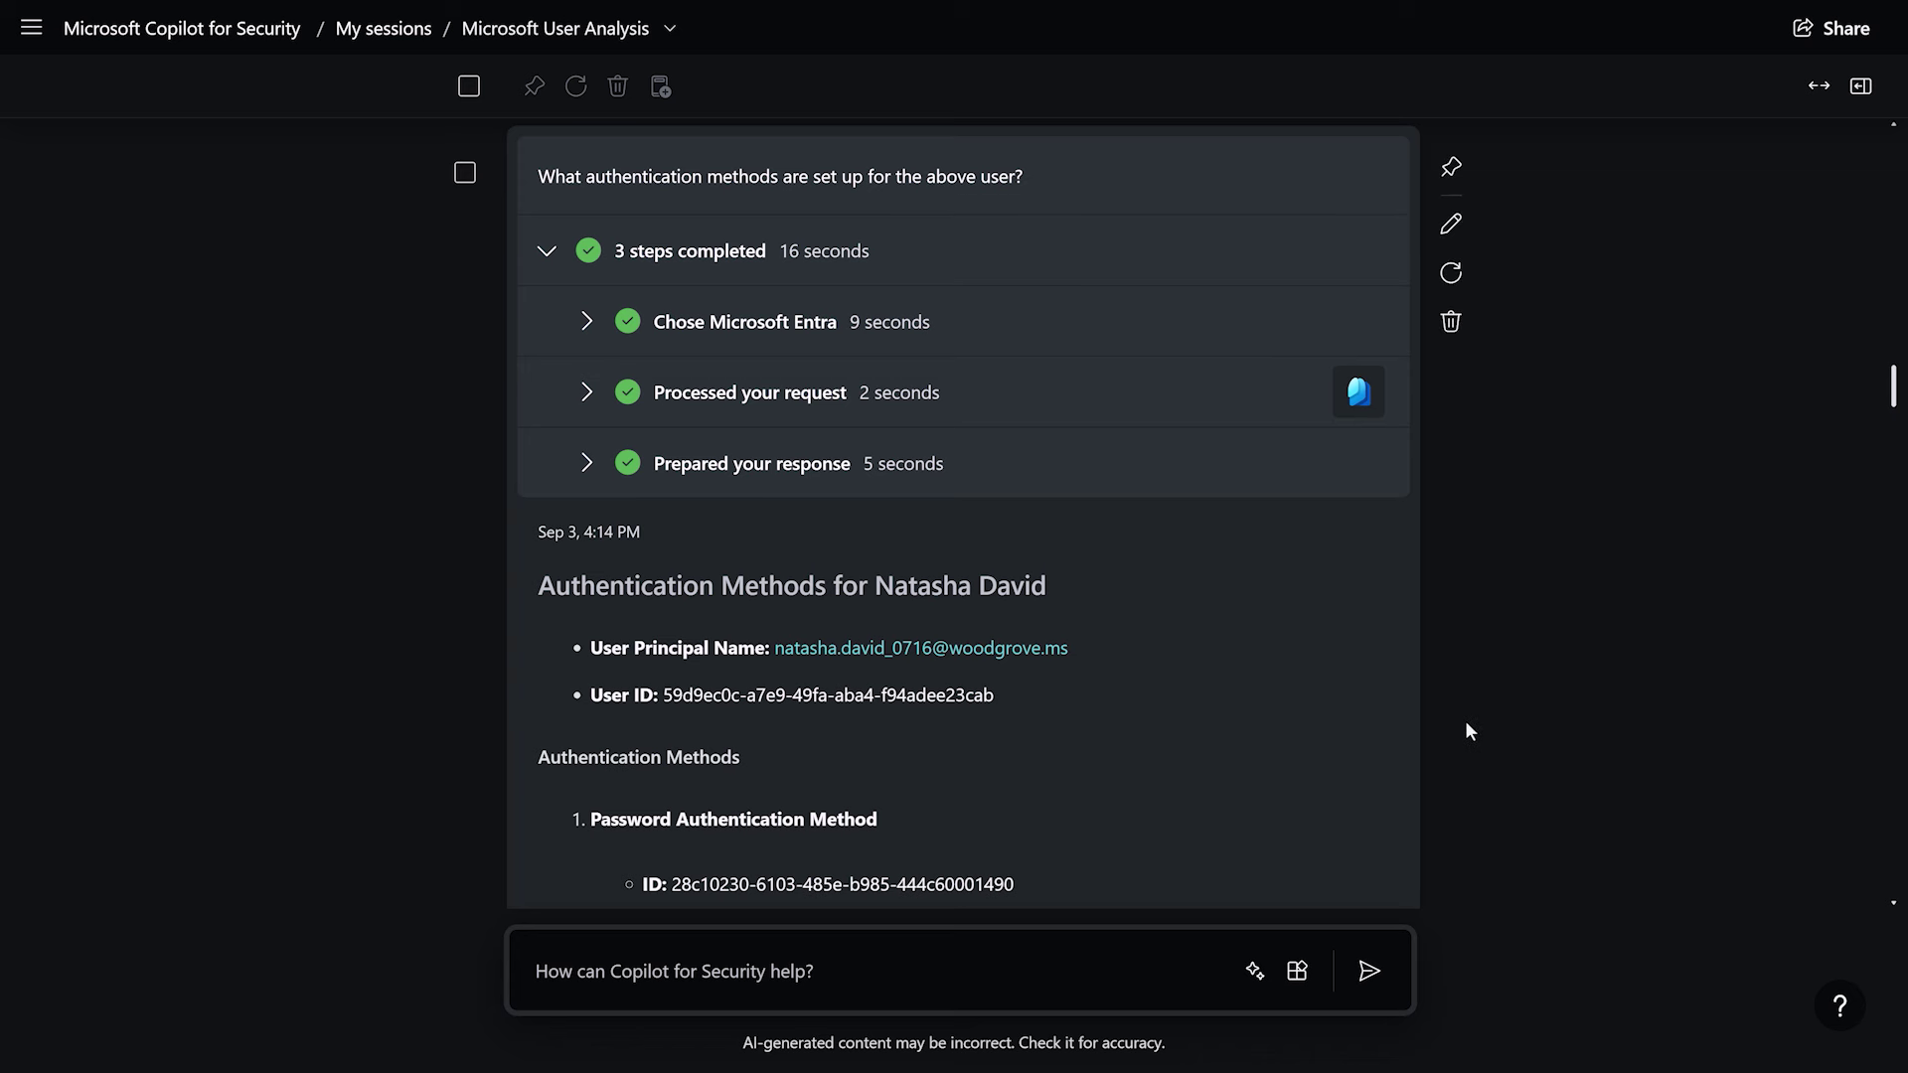
{"action": "scroll", "coordinate": [1467, 721], "scroll_direction": "down", "scroll_amount": 2}
{"action": "scroll", "coordinate": [1474, 732], "scroll_direction": "down", "scroll_amount": 1}
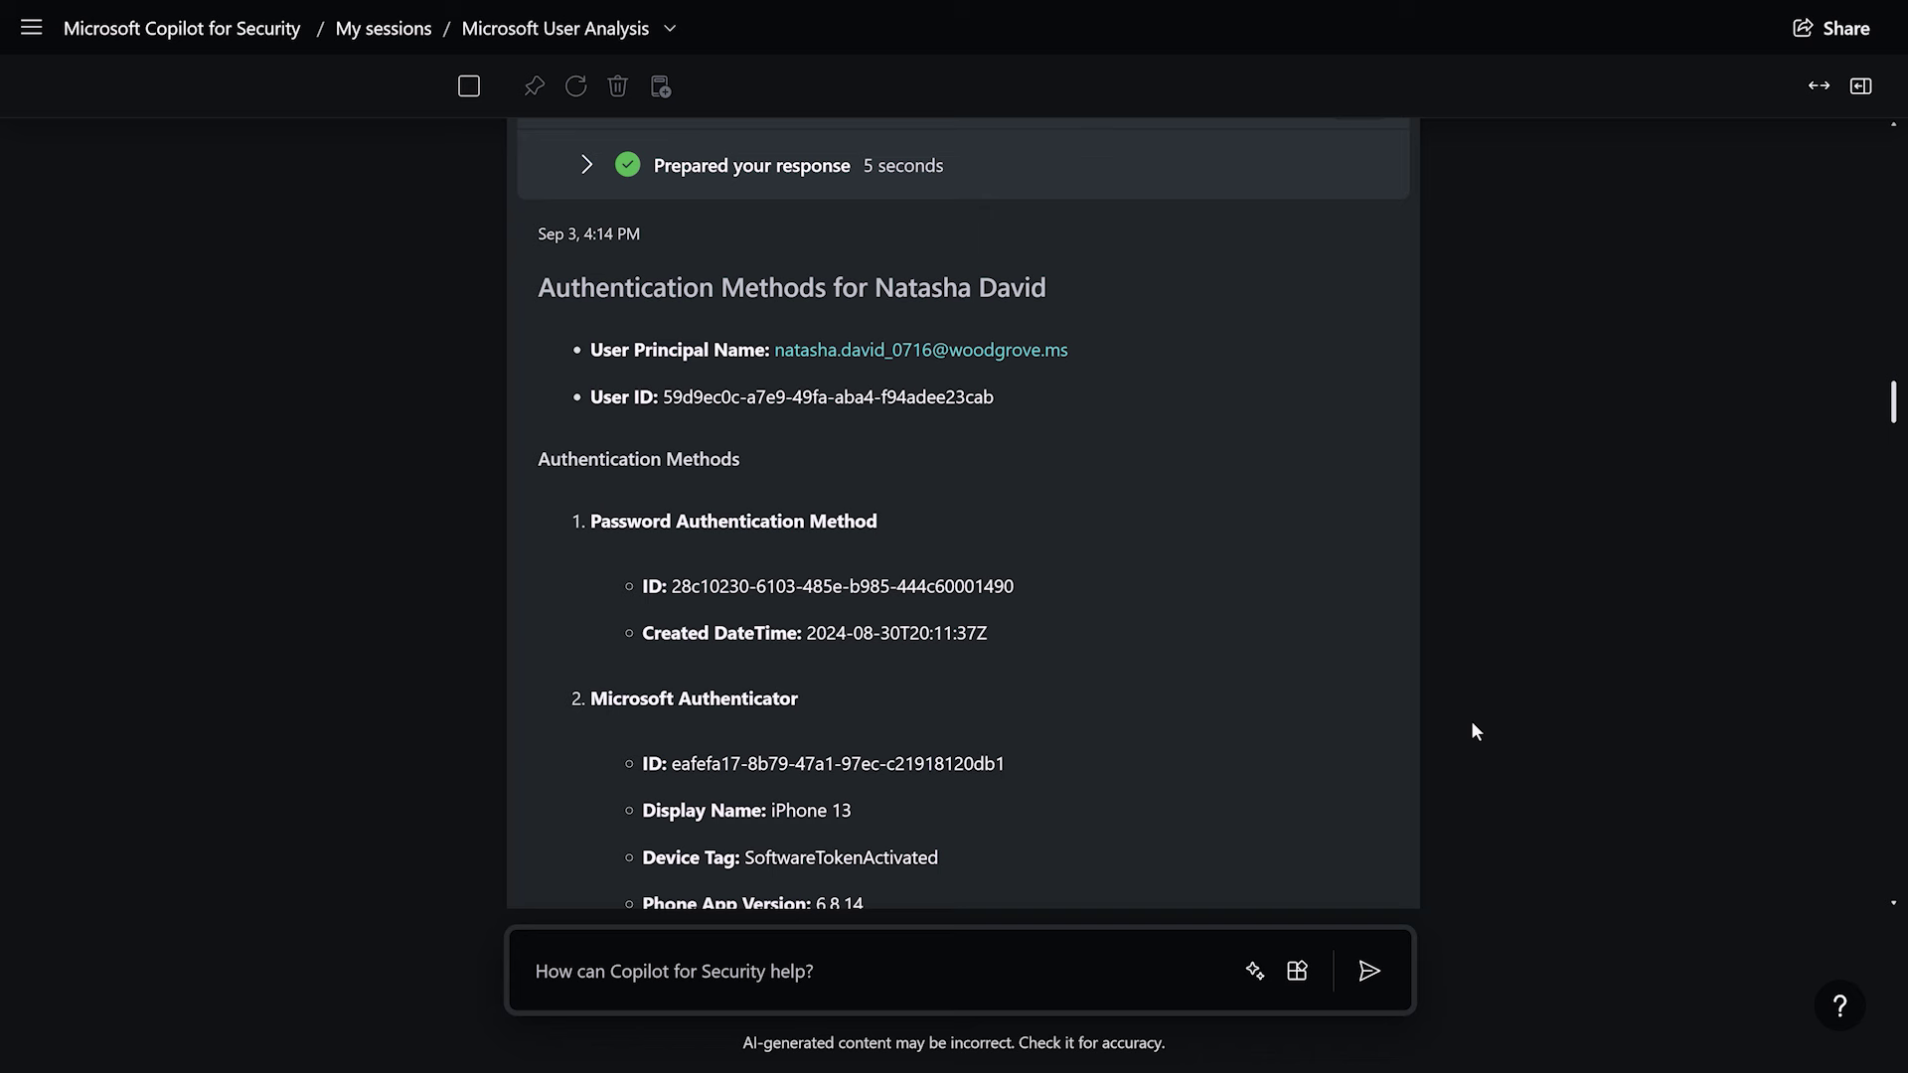
{"action": "scroll", "coordinate": [1471, 725], "scroll_direction": "down", "scroll_amount": 1}
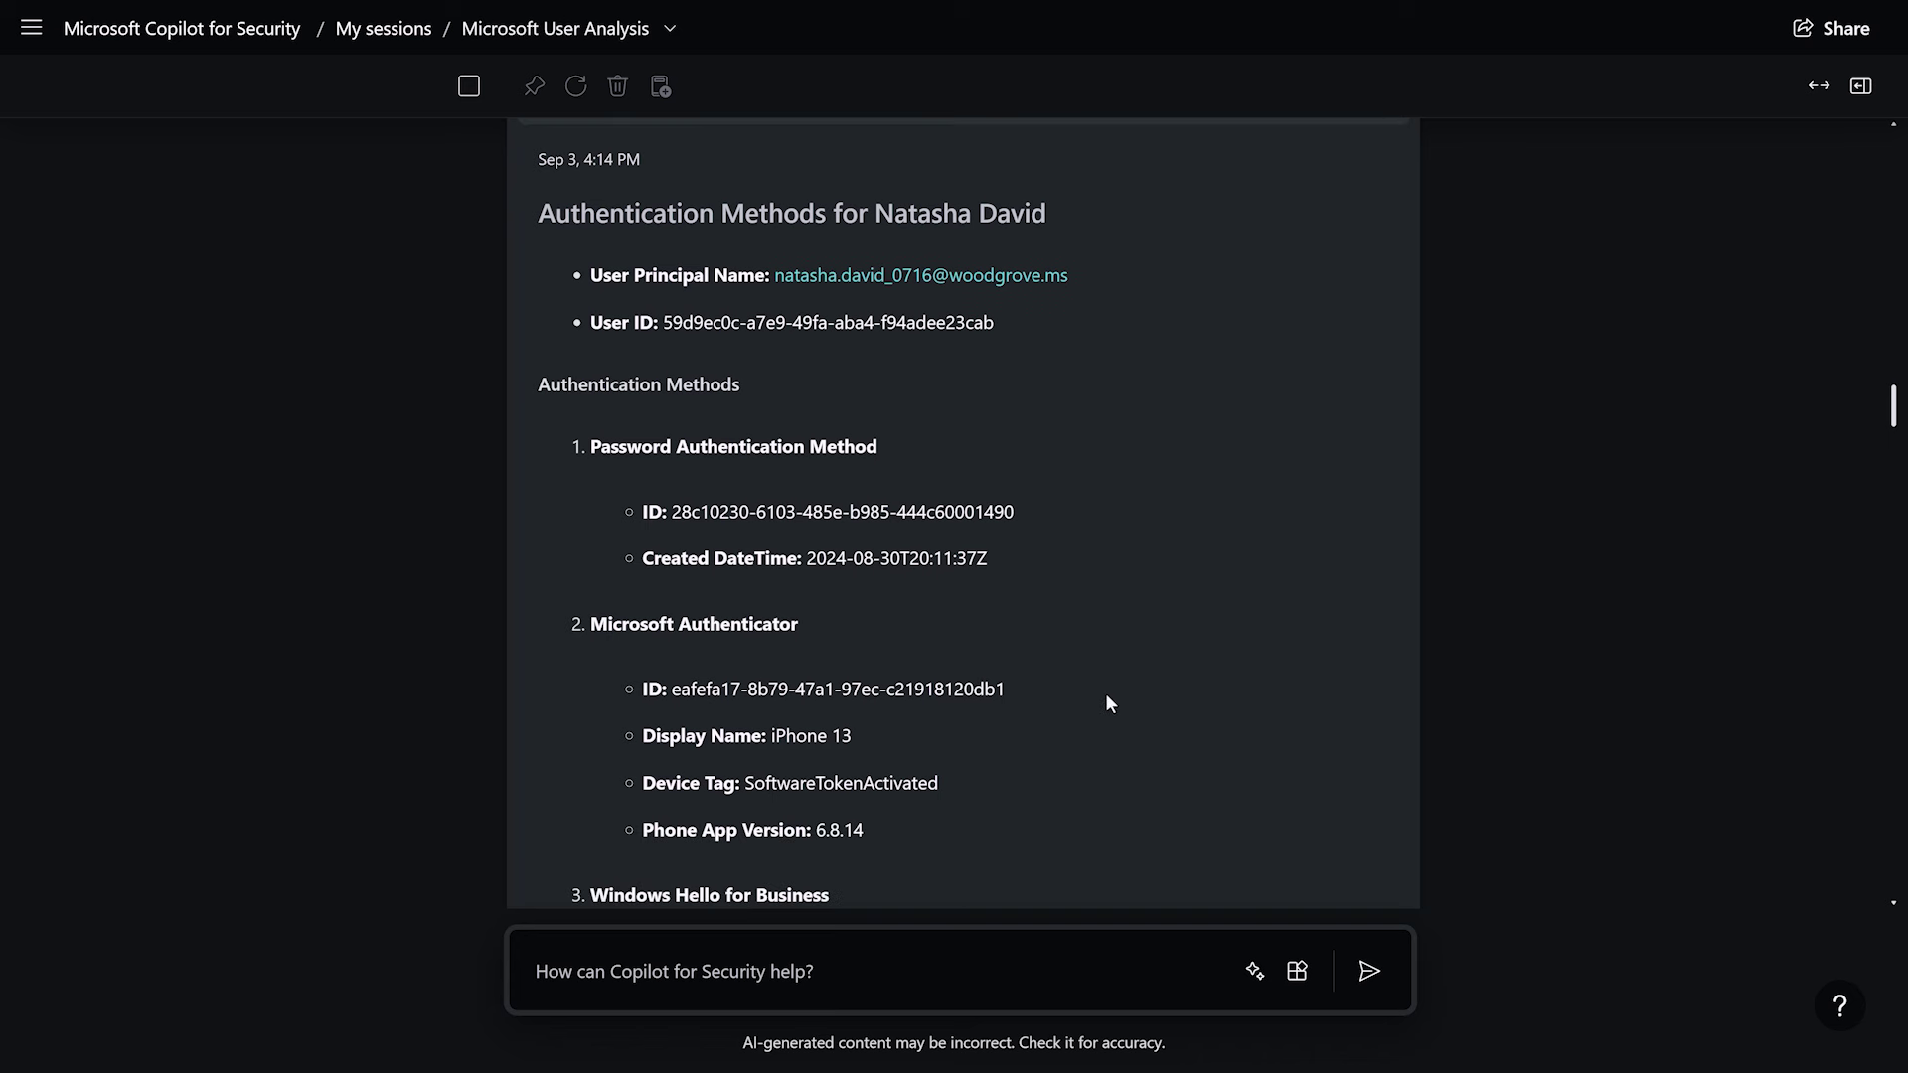
{"action": "scroll", "coordinate": [1107, 695], "scroll_direction": "down", "scroll_amount": 3}
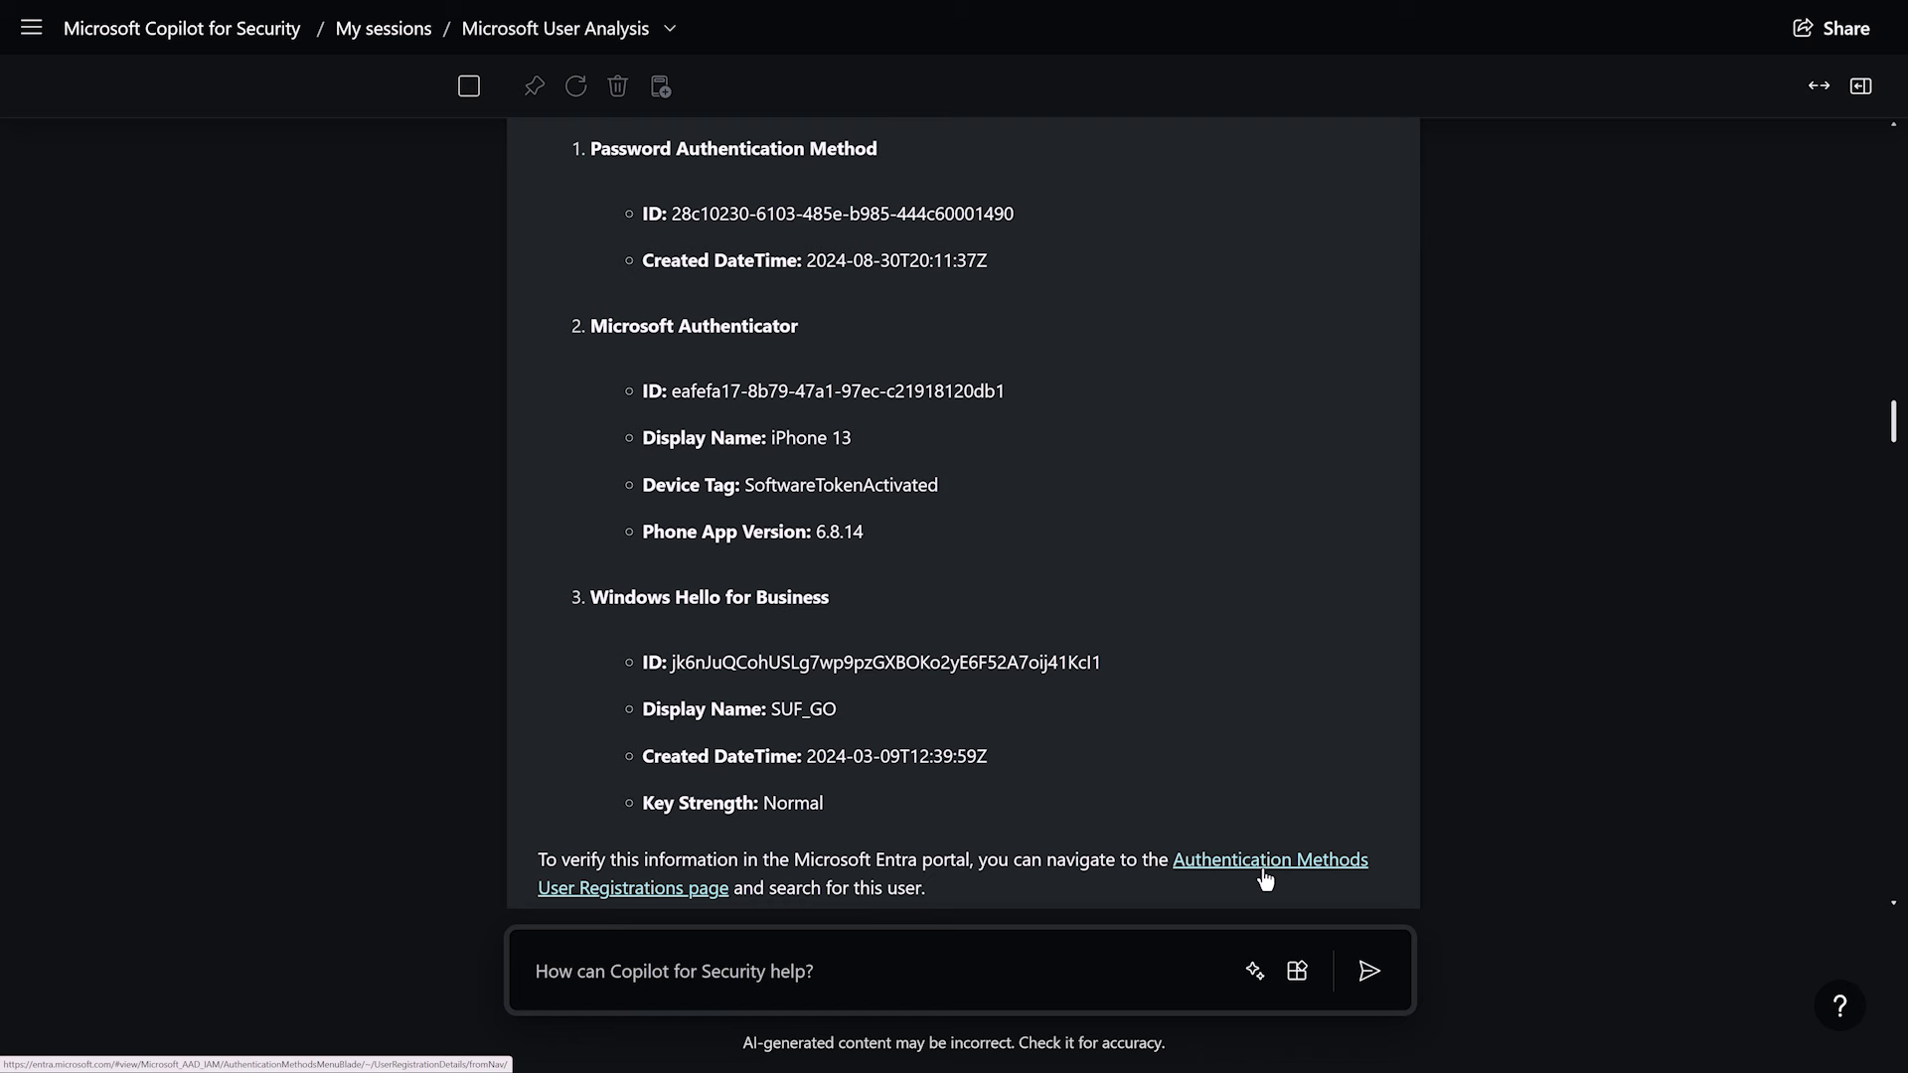
Step: Examine the failed sign-ins response for the last 14 days, including each attempt's location, IP address and failure reason
{"action": "scroll", "coordinate": [1476, 628], "scroll_direction": "down", "scroll_amount": 8}
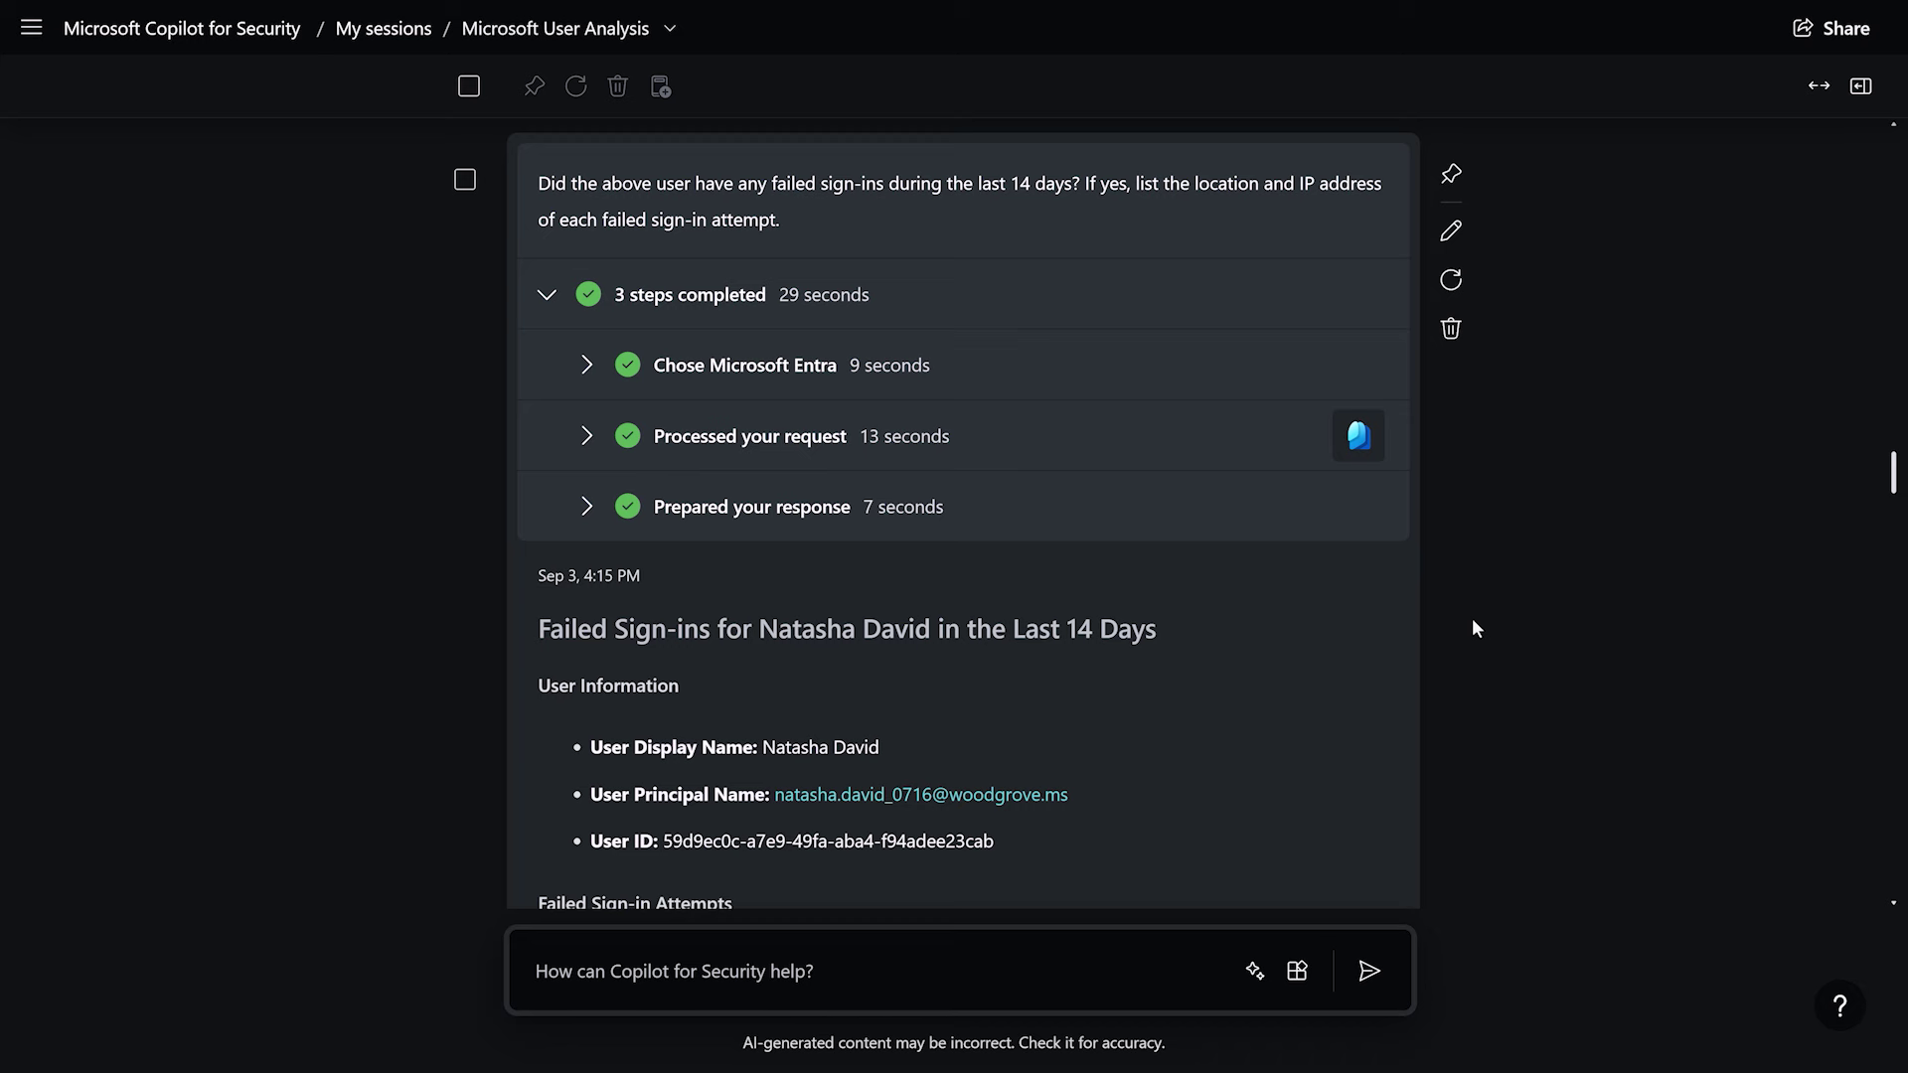
{"action": "scroll", "coordinate": [1476, 628], "scroll_direction": "down", "scroll_amount": 5}
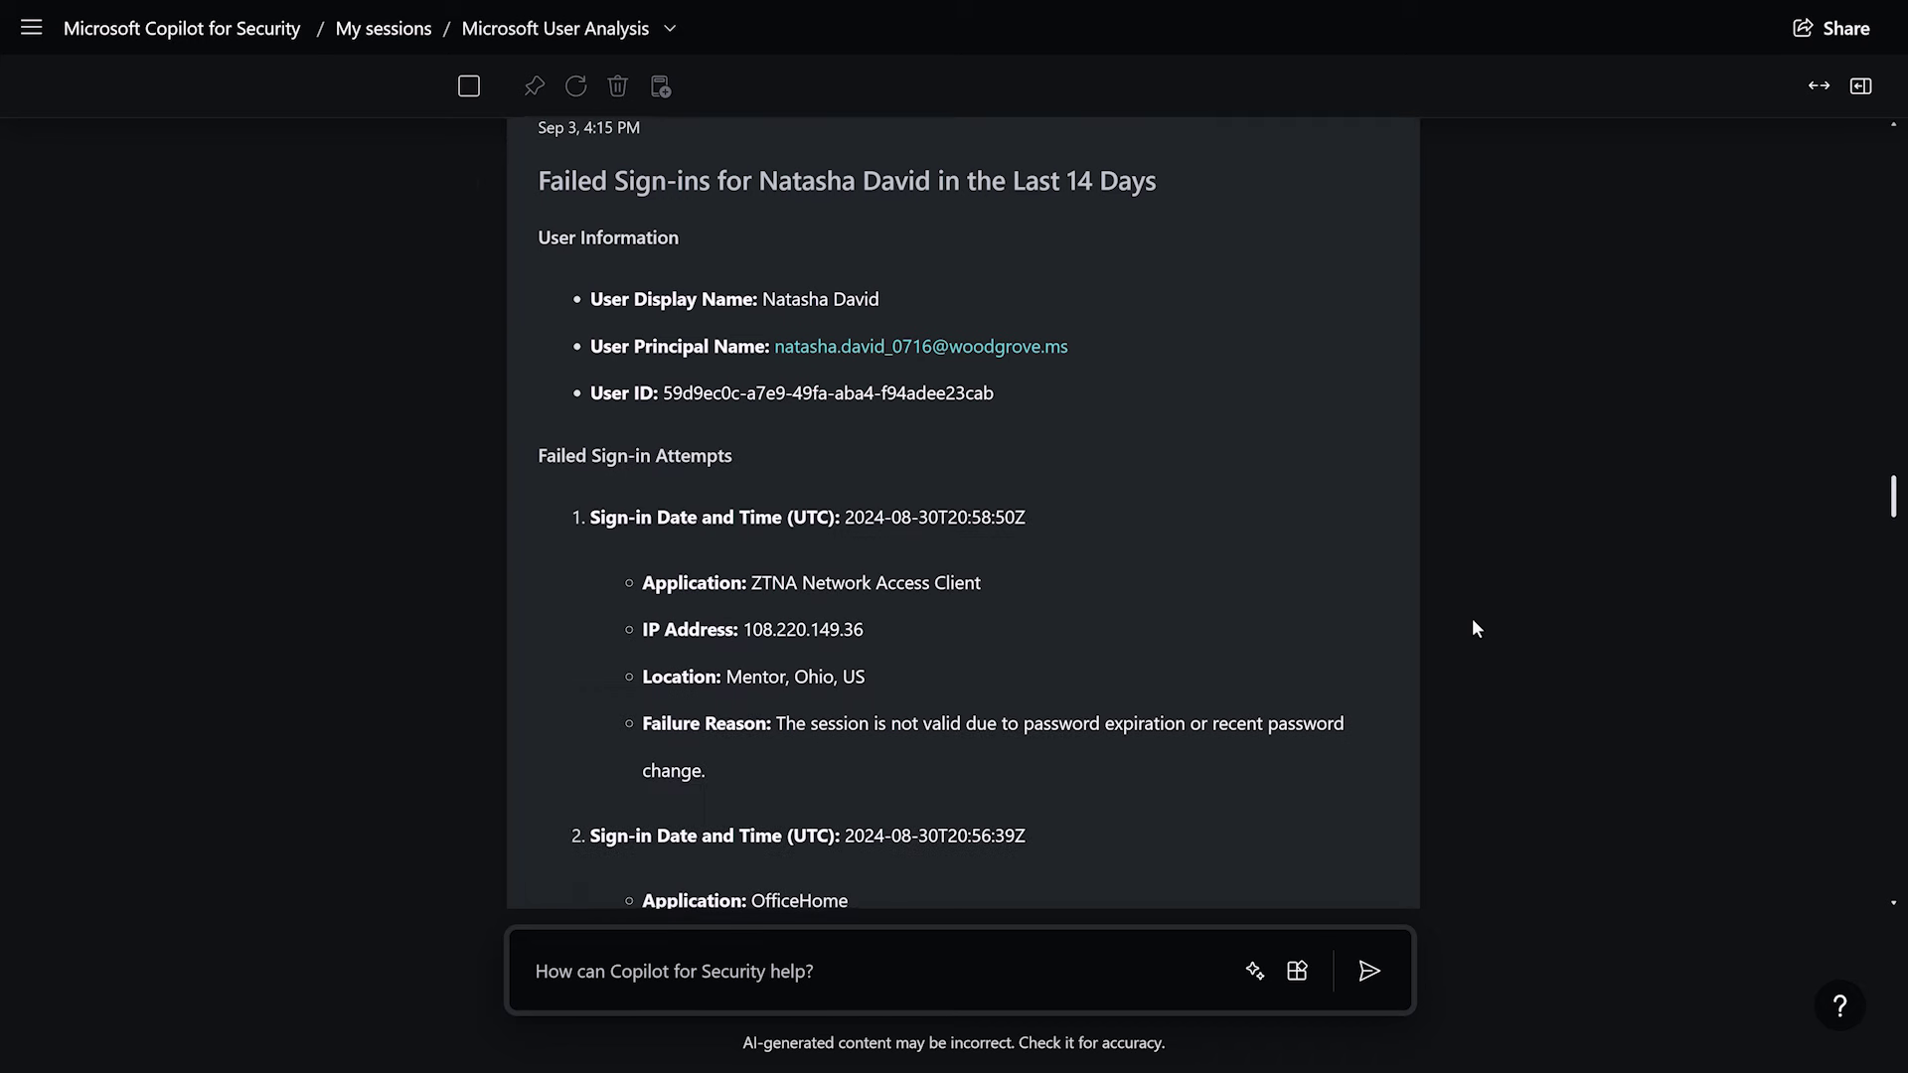
{"action": "scroll", "coordinate": [1476, 628], "scroll_direction": "down", "scroll_amount": 1}
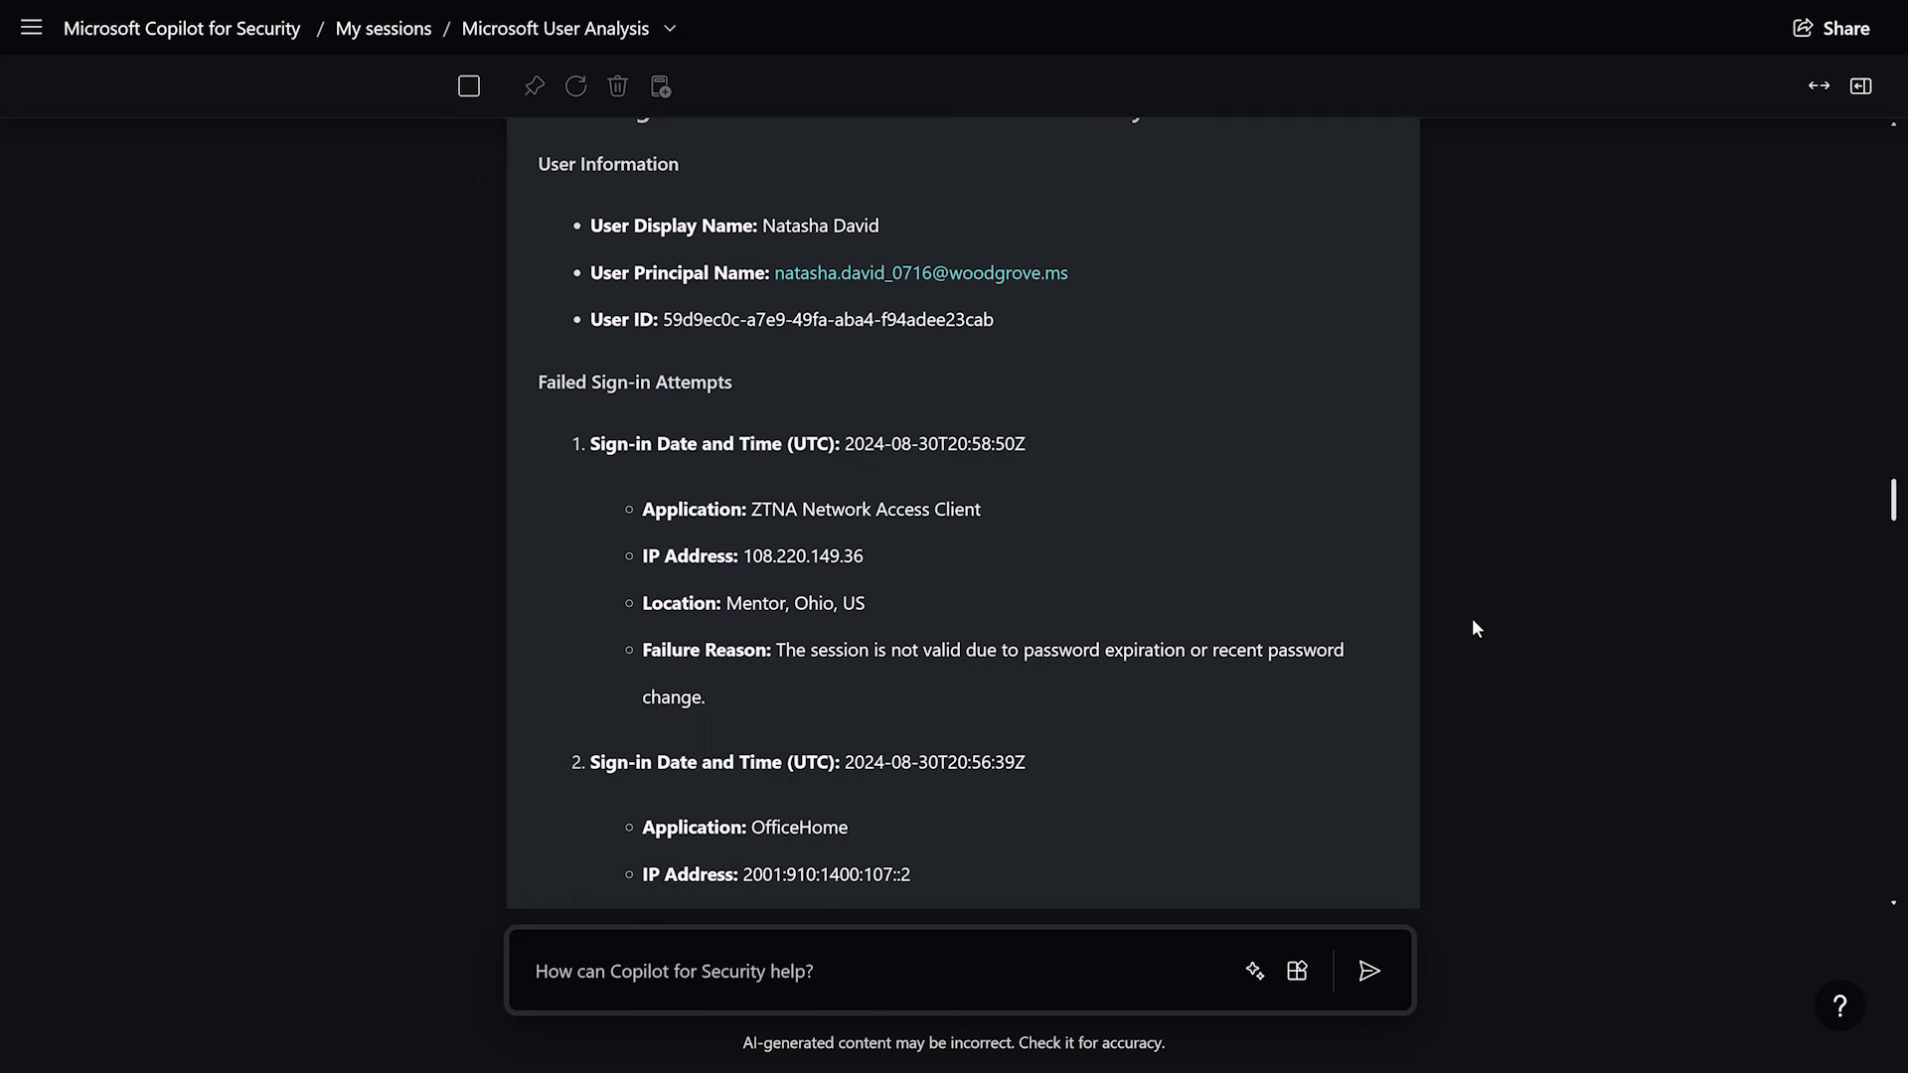
{"action": "scroll", "coordinate": [1476, 628], "scroll_direction": "down", "scroll_amount": 1}
{"action": "scroll", "coordinate": [1476, 628], "scroll_direction": "down", "scroll_amount": 4}
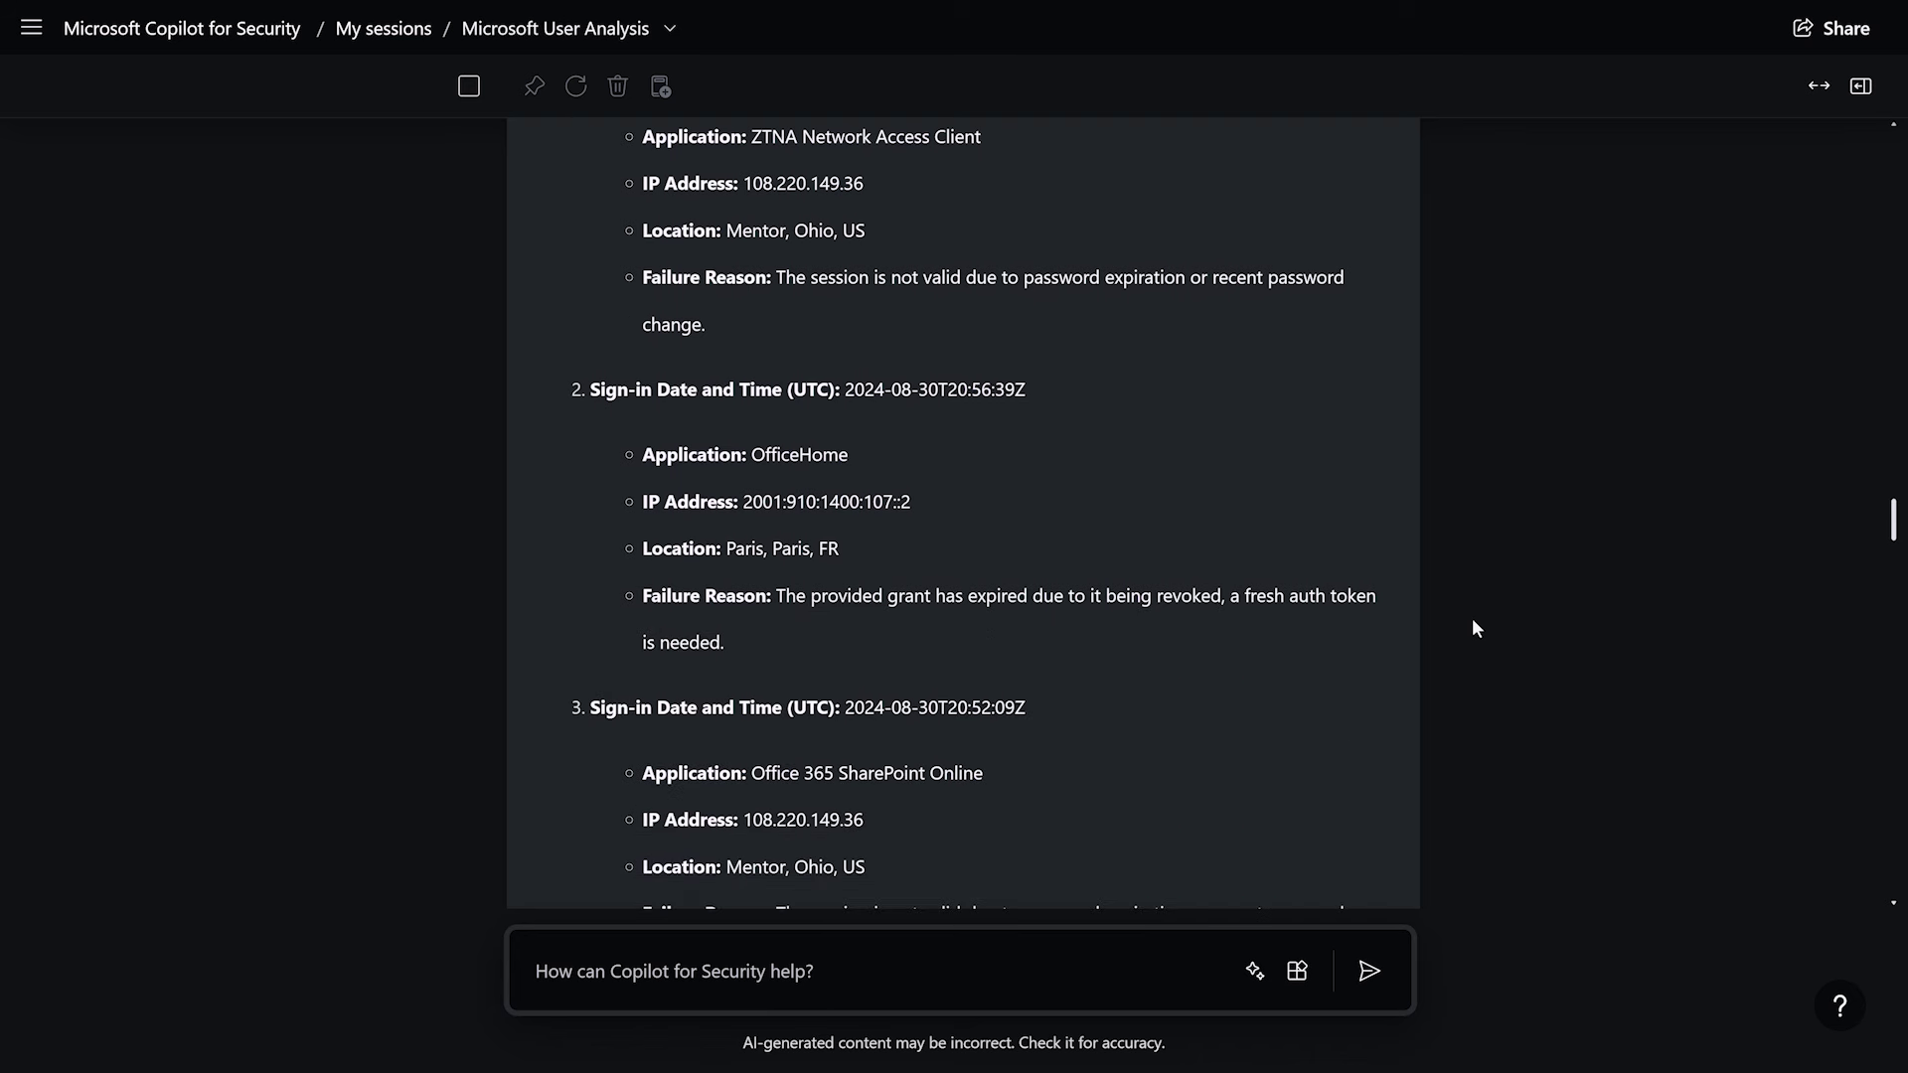
{"action": "scroll", "coordinate": [1476, 628], "scroll_direction": "down", "scroll_amount": 2}
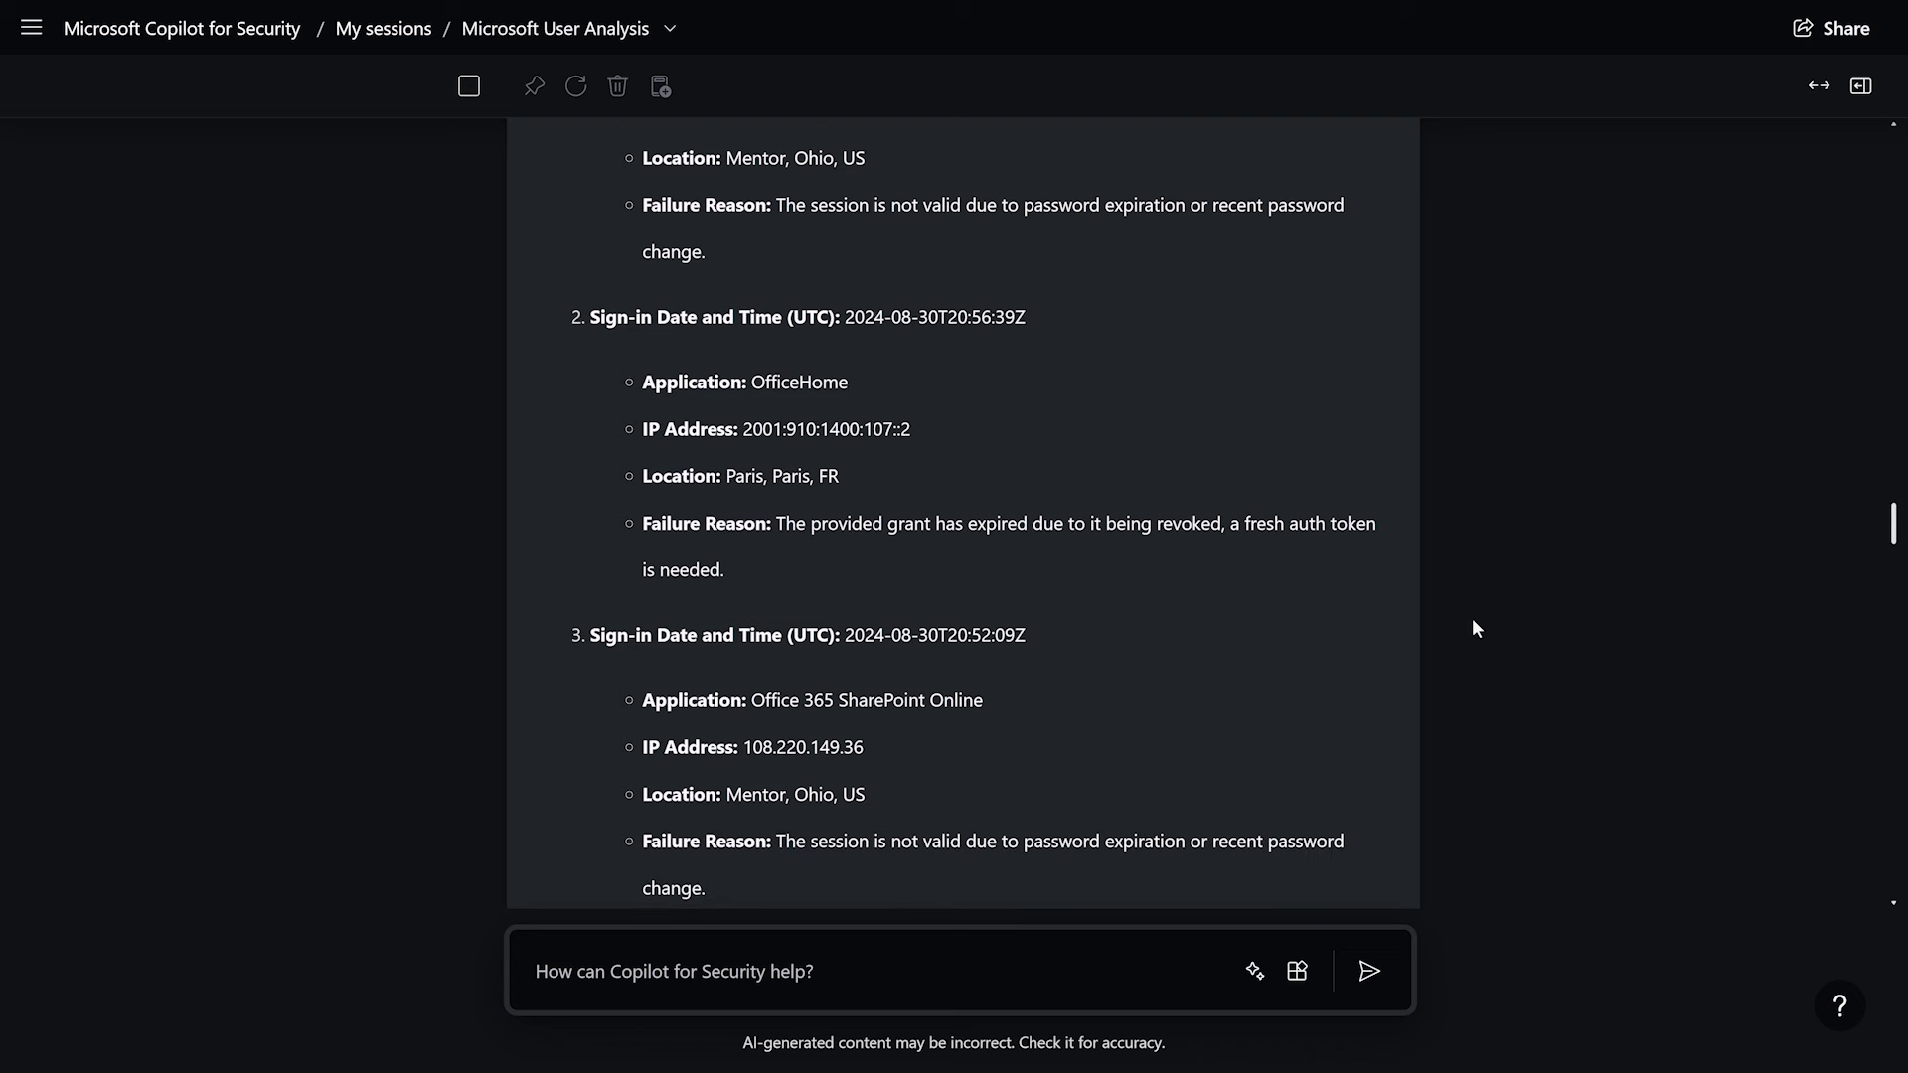
{"action": "scroll", "coordinate": [1476, 628], "scroll_direction": "down", "scroll_amount": 1}
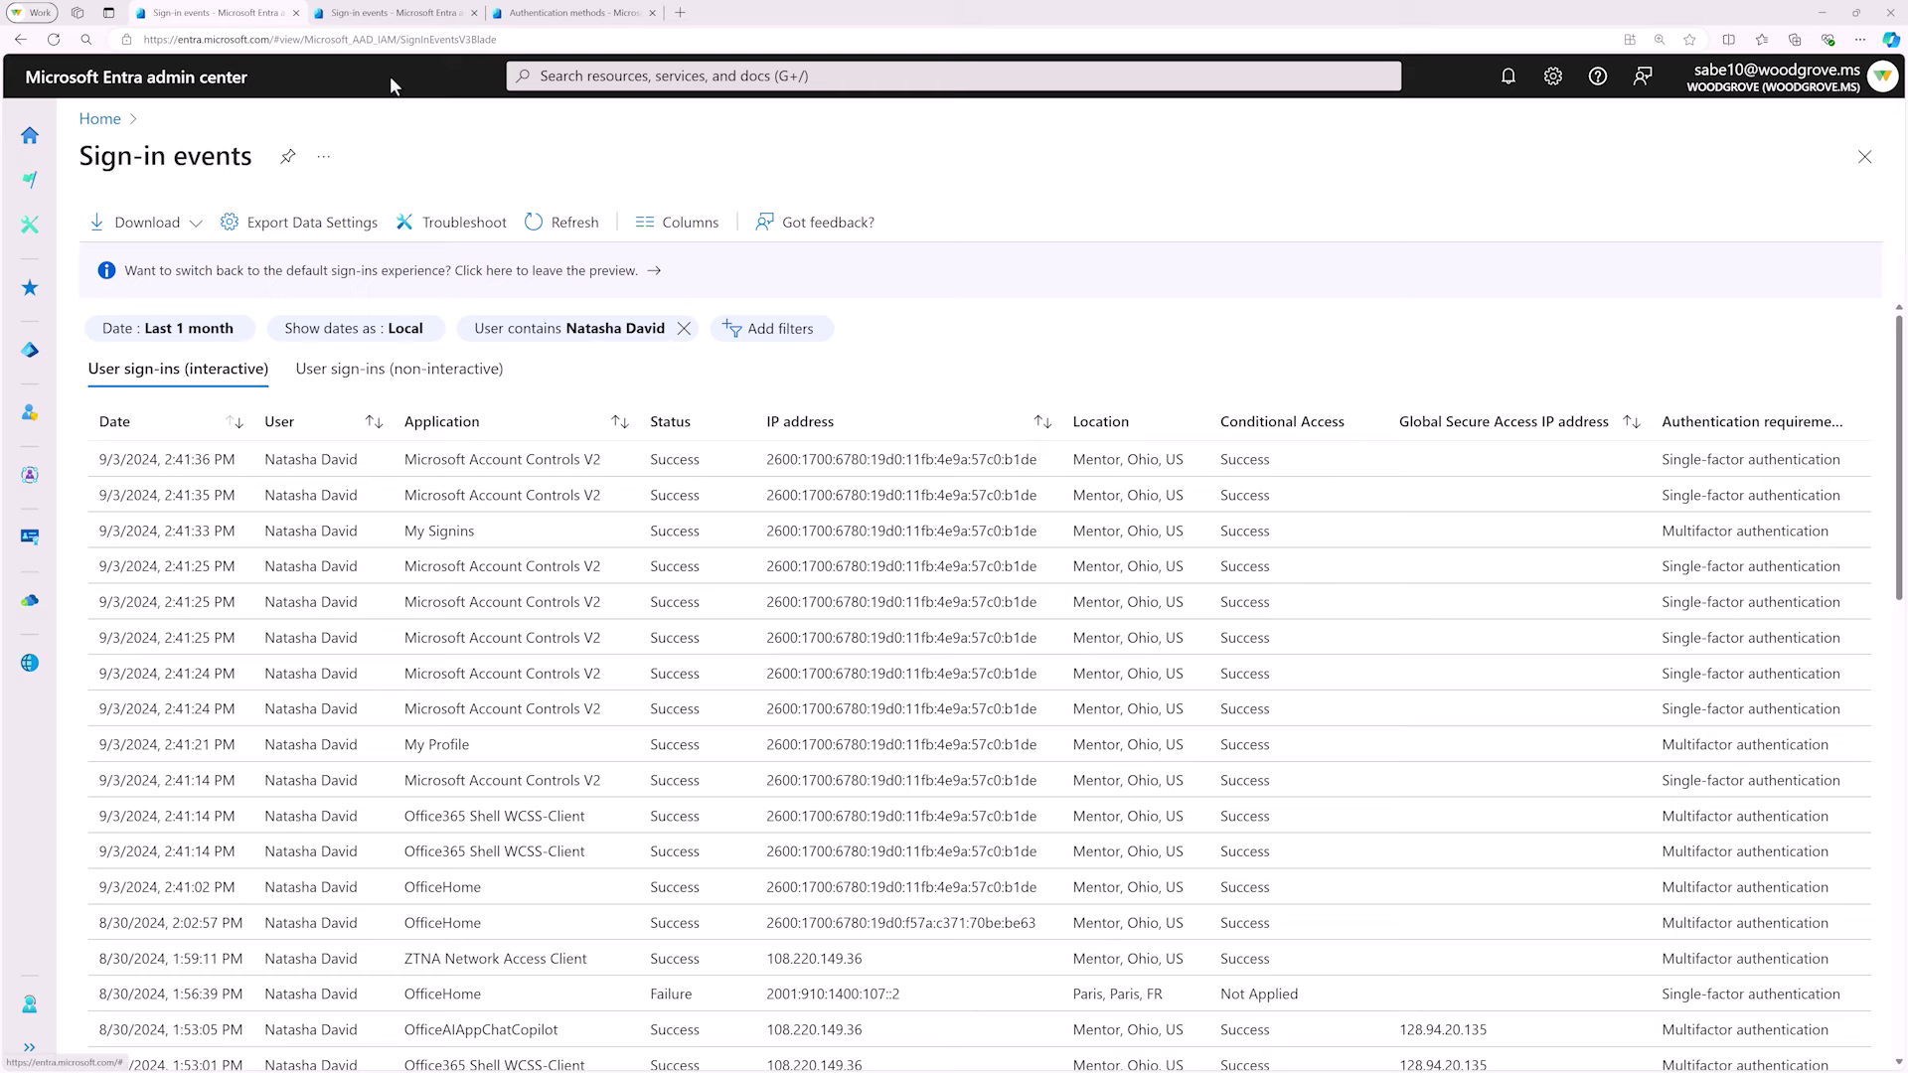
Step: In the Microsoft Entra admin center, check the user's sign-in events filtered to Failure, and open the Authentication methods page
{"action": "left_click", "coordinate": [393, 13]}
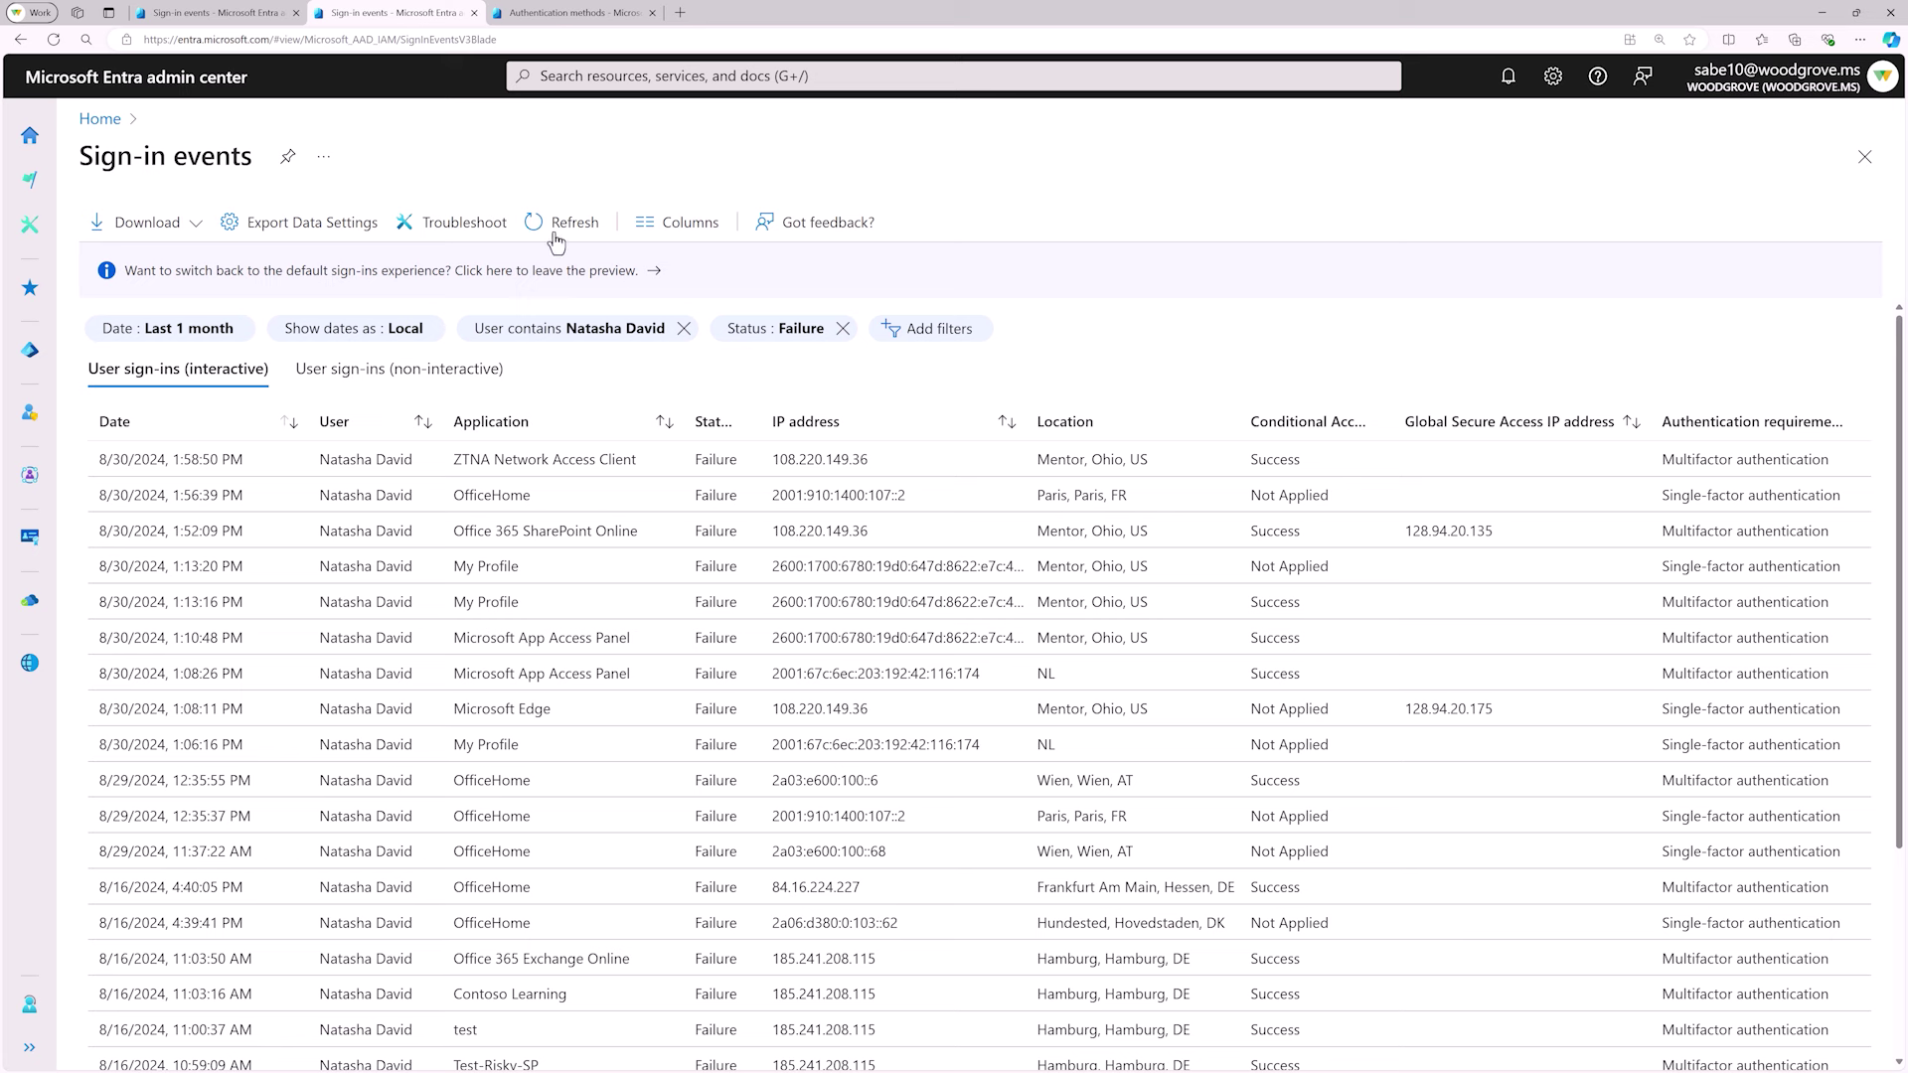
{"action": "left_click", "coordinate": [537, 13]}
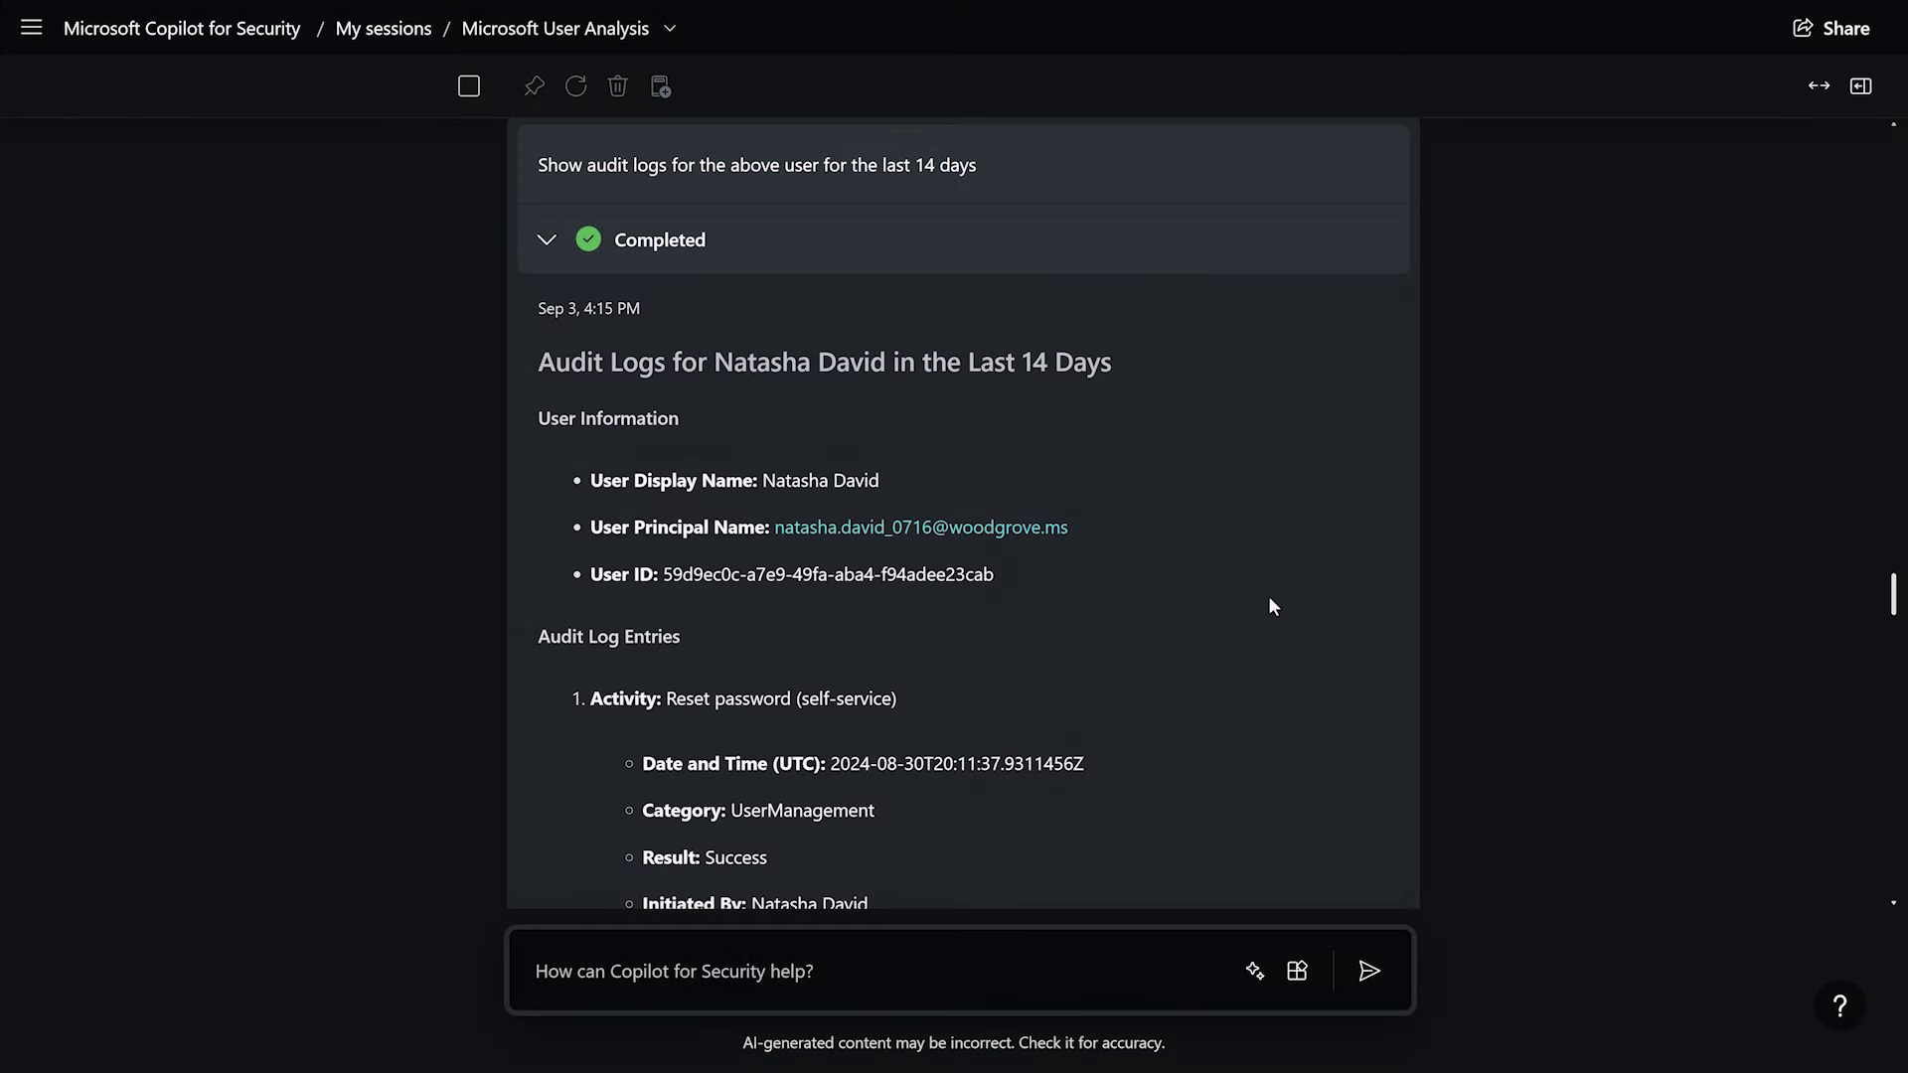
Step: Back in Copilot for Security, read through the user's audit log entries for the last 14 days
{"action": "mouse_move", "coordinate": [1274, 606]}
{"action": "scroll", "coordinate": [1282, 608], "scroll_direction": "down", "scroll_amount": 3}
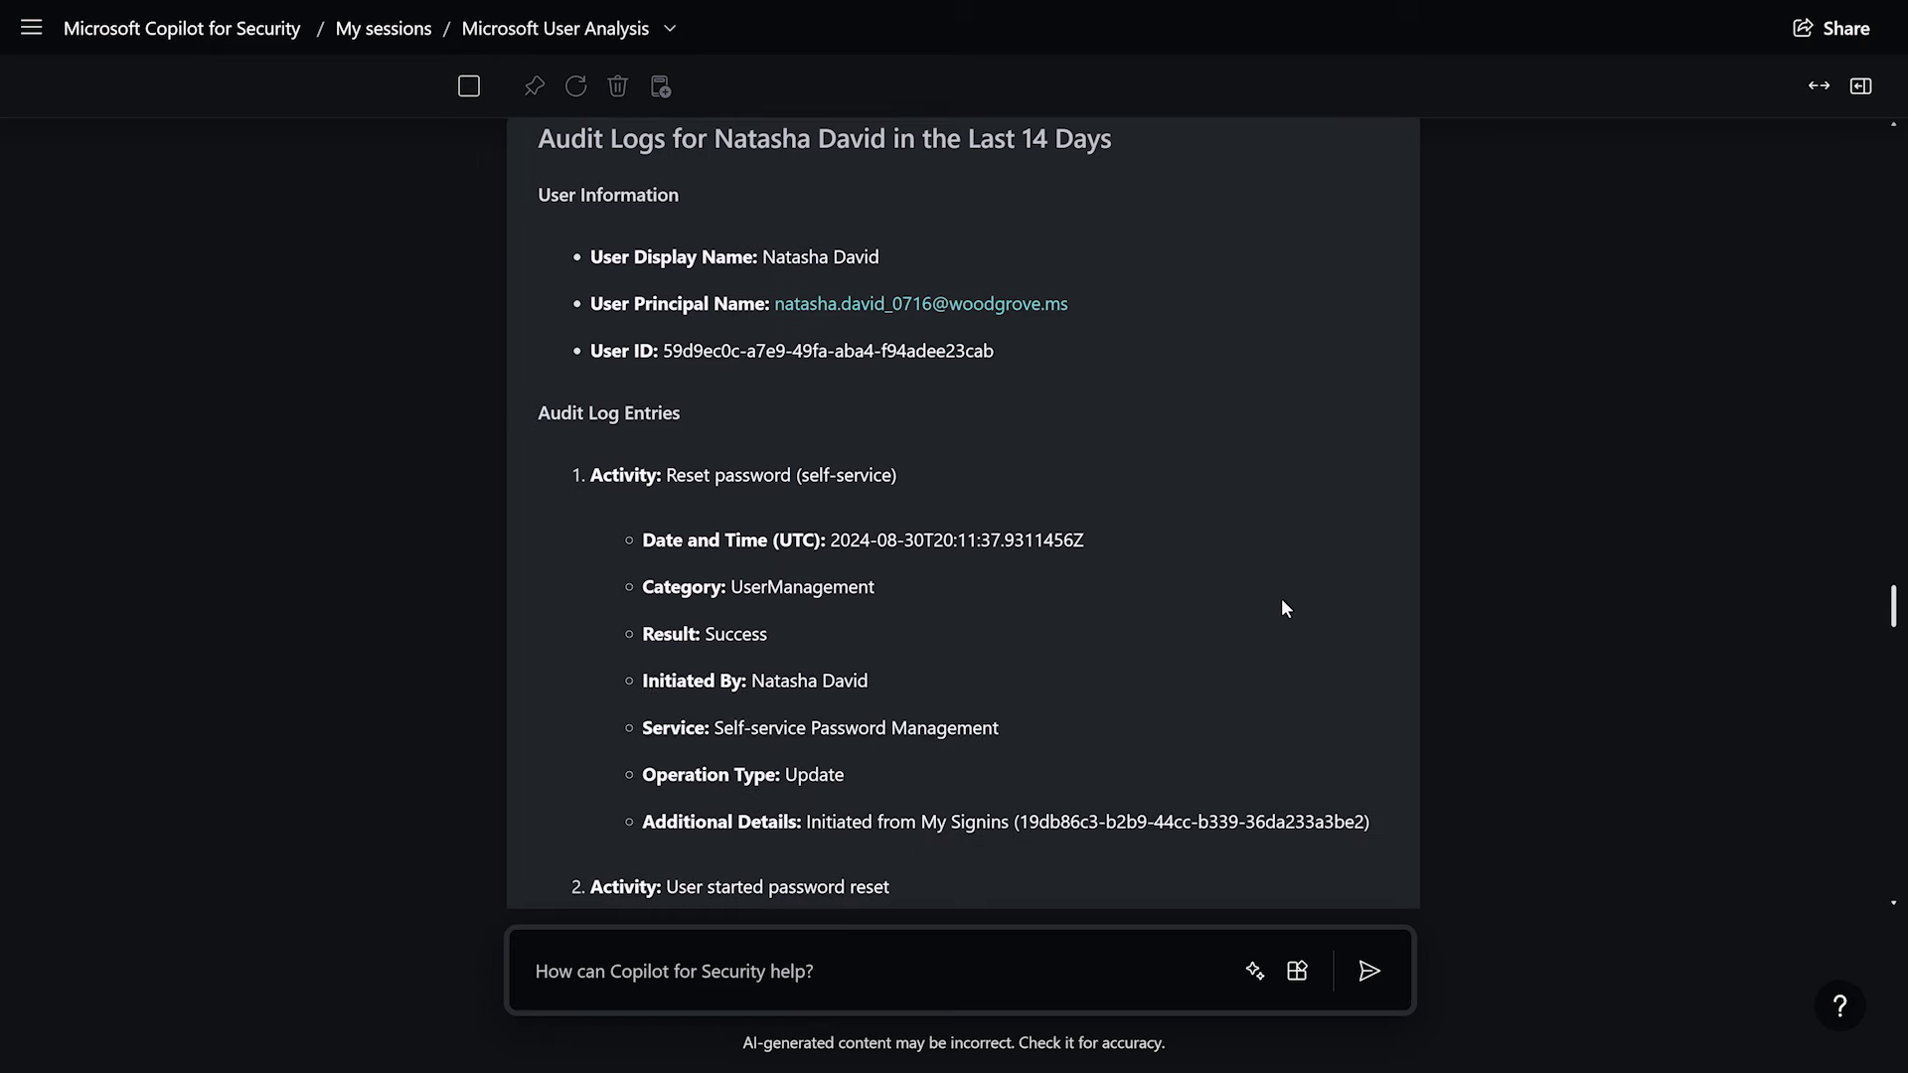
{"action": "scroll", "coordinate": [1326, 724], "scroll_direction": "down", "scroll_amount": 4}
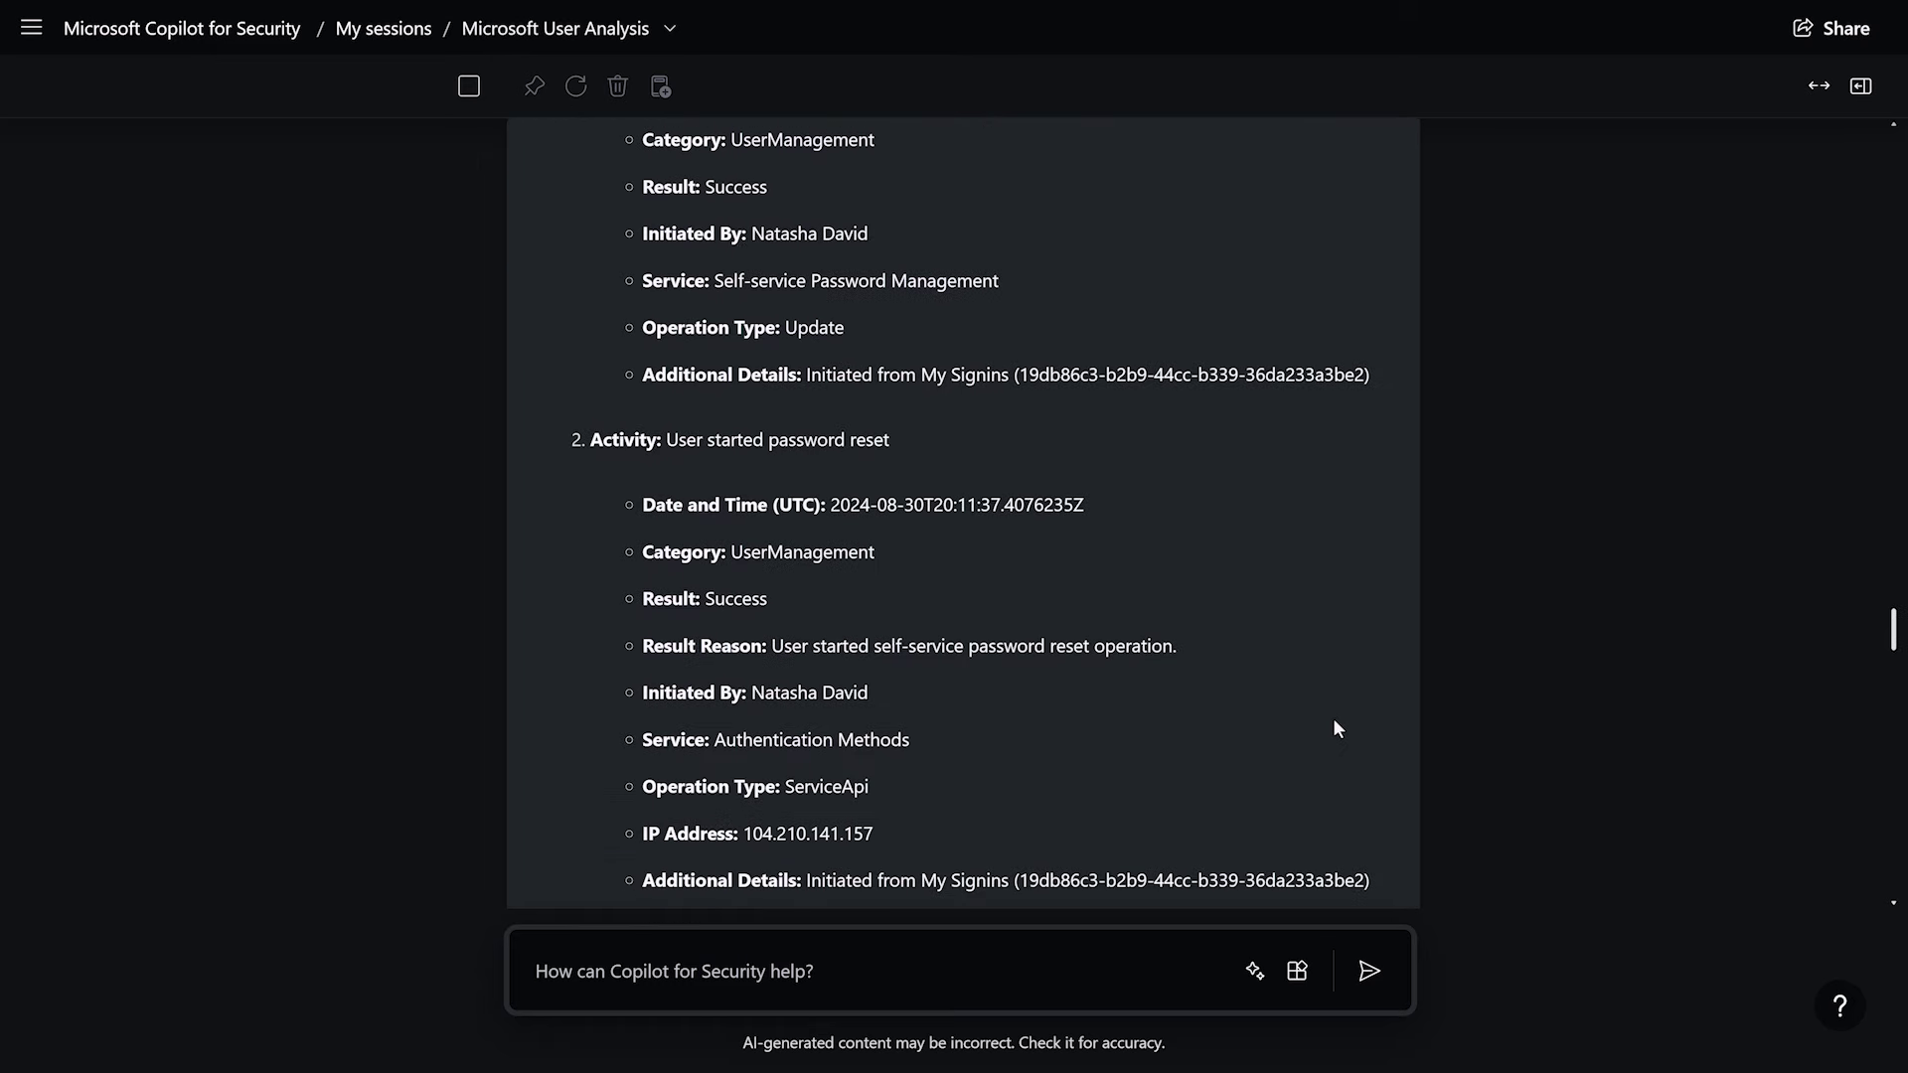
{"action": "scroll", "coordinate": [1335, 729], "scroll_direction": "down", "scroll_amount": 1}
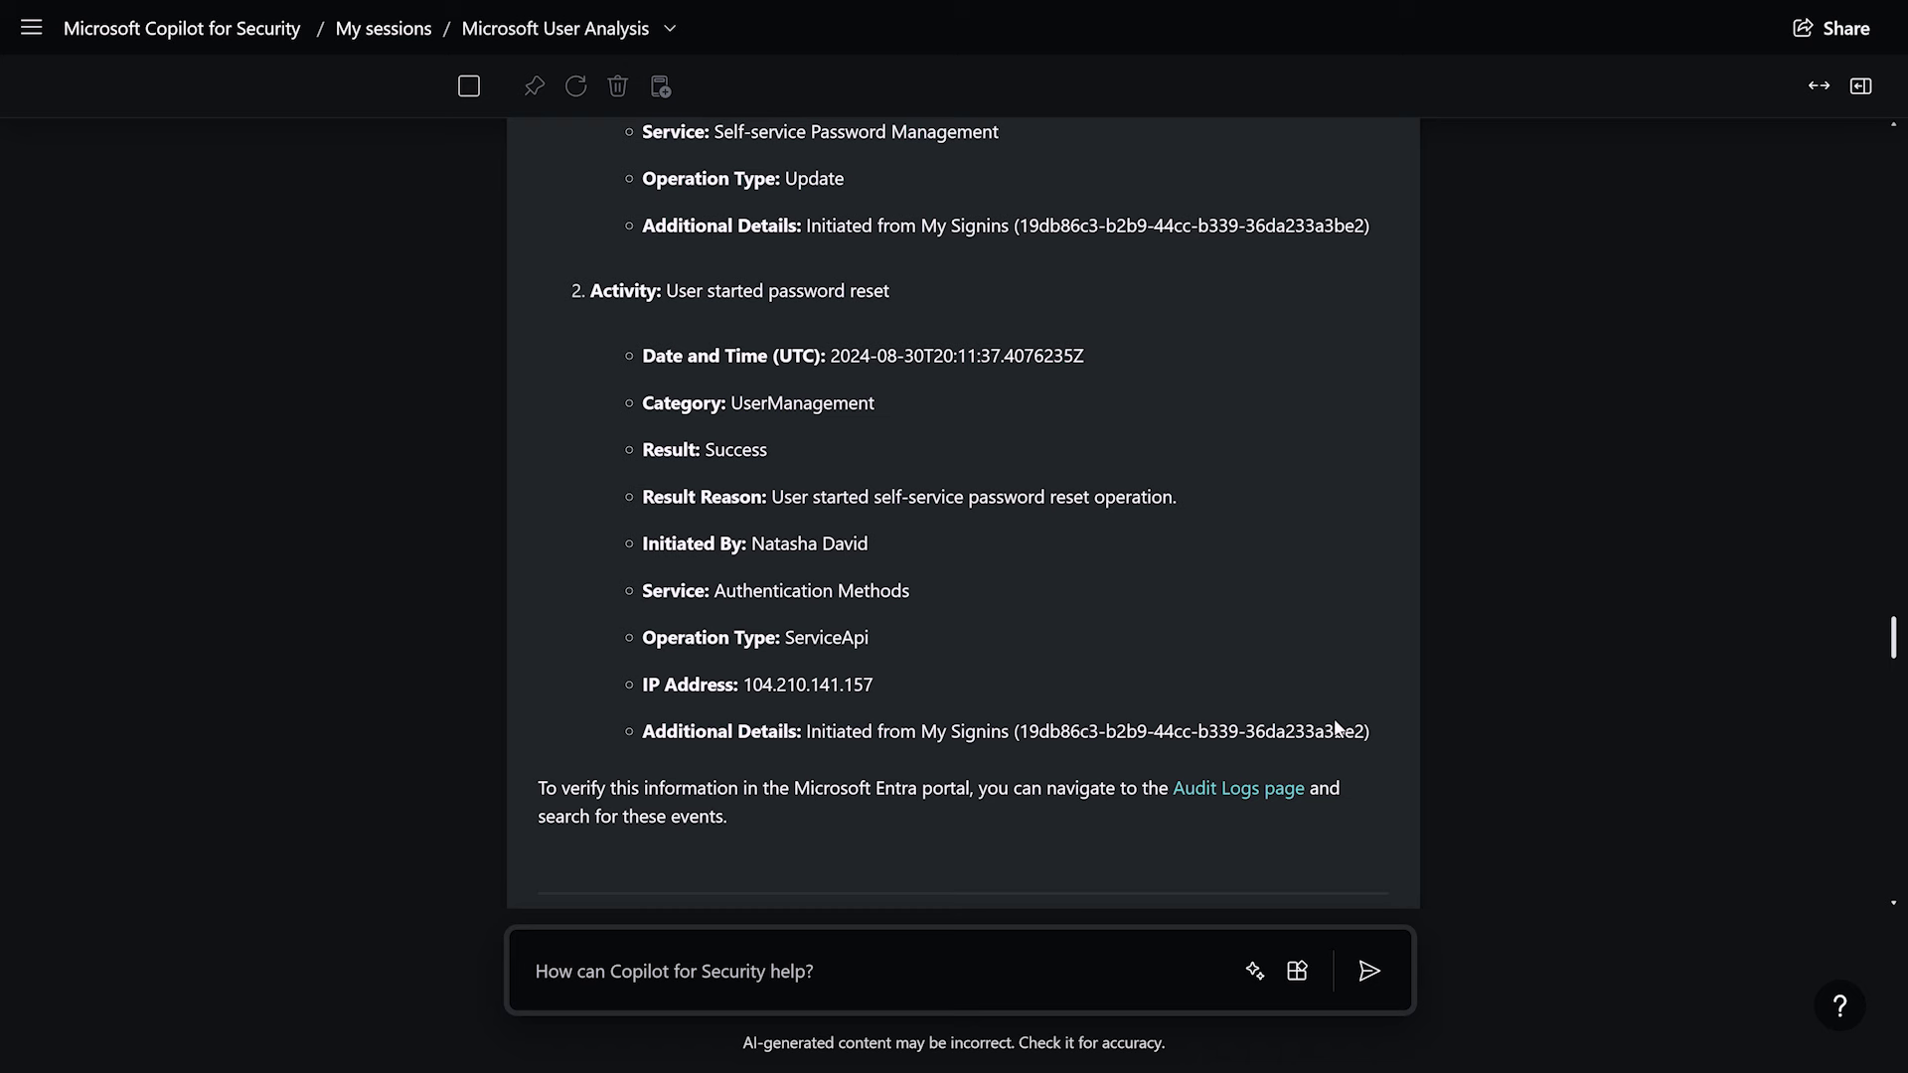
Step: Examine the Purview response listing the user's sequential and exfiltration activities during the last 14 days
{"action": "scroll", "coordinate": [1335, 728], "scroll_direction": "down", "scroll_amount": 7}
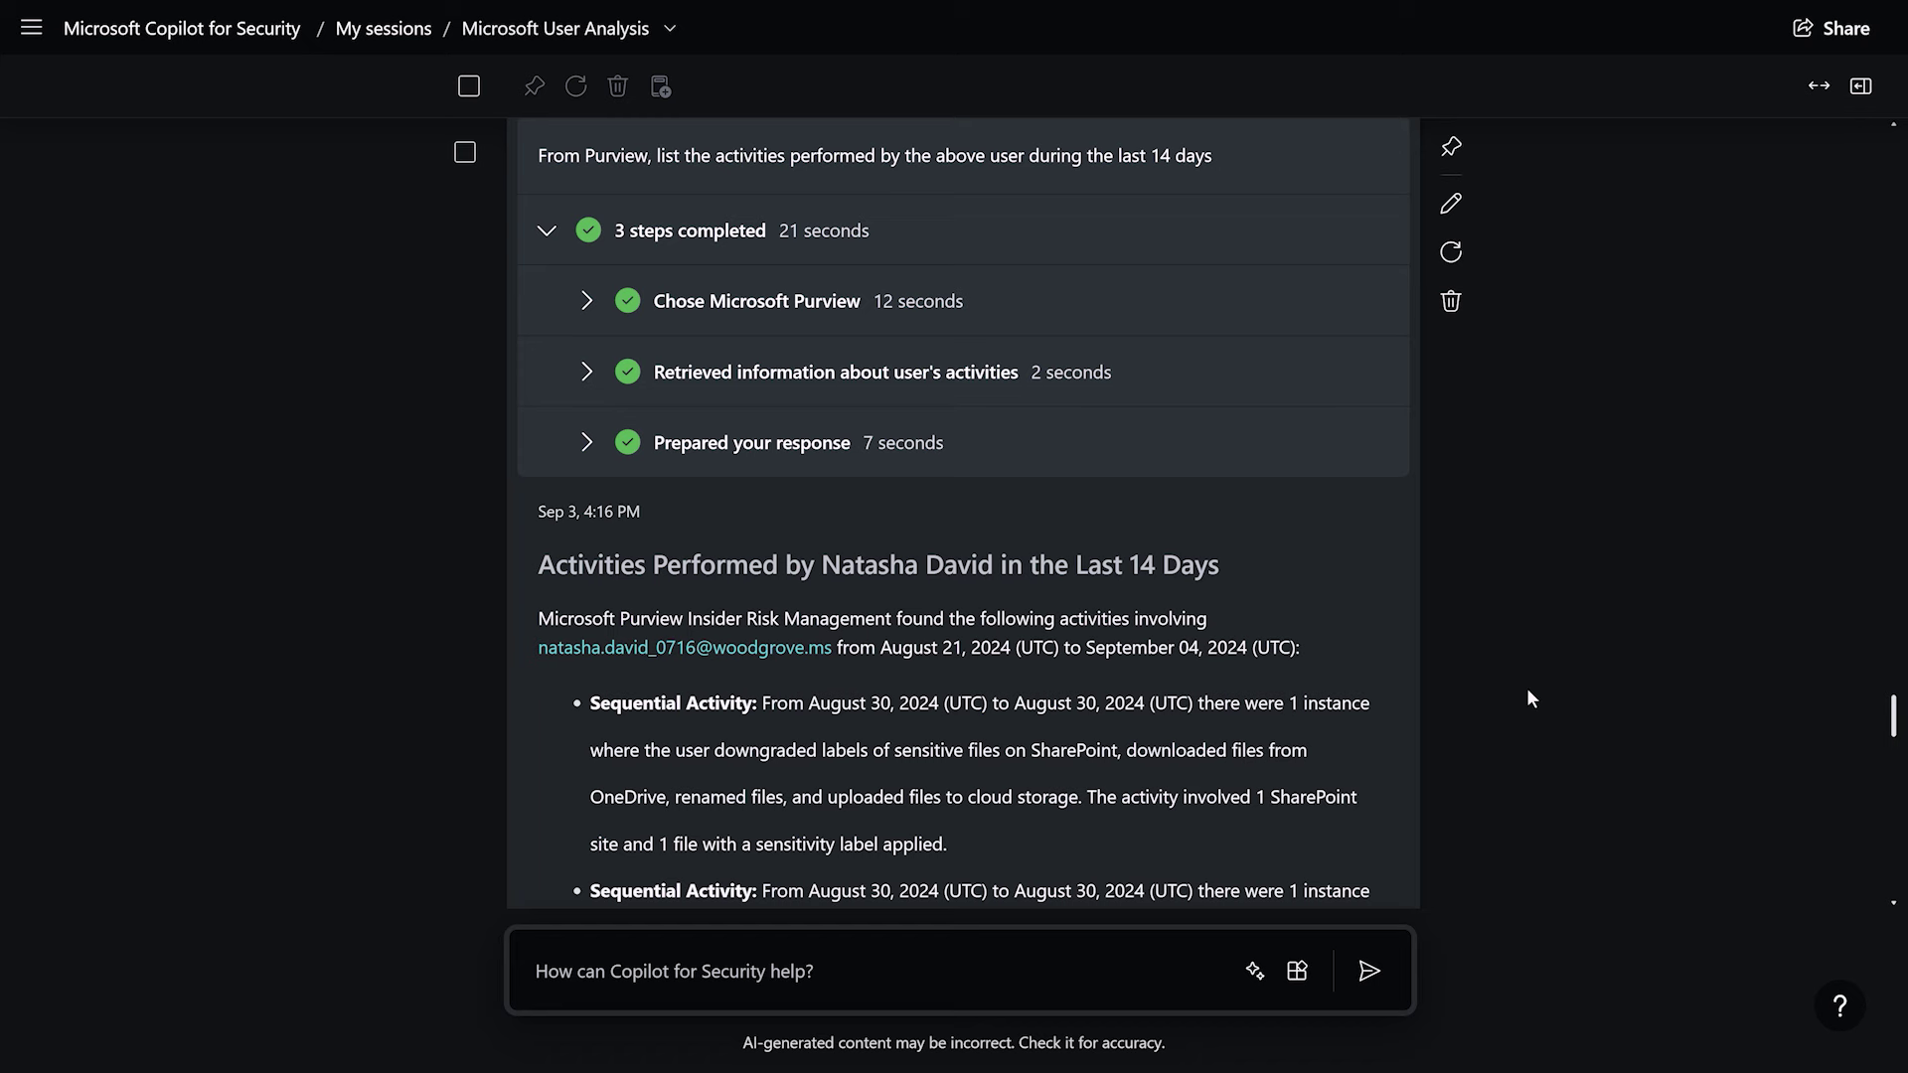
{"action": "scroll", "coordinate": [1526, 687], "scroll_direction": "down", "scroll_amount": 2}
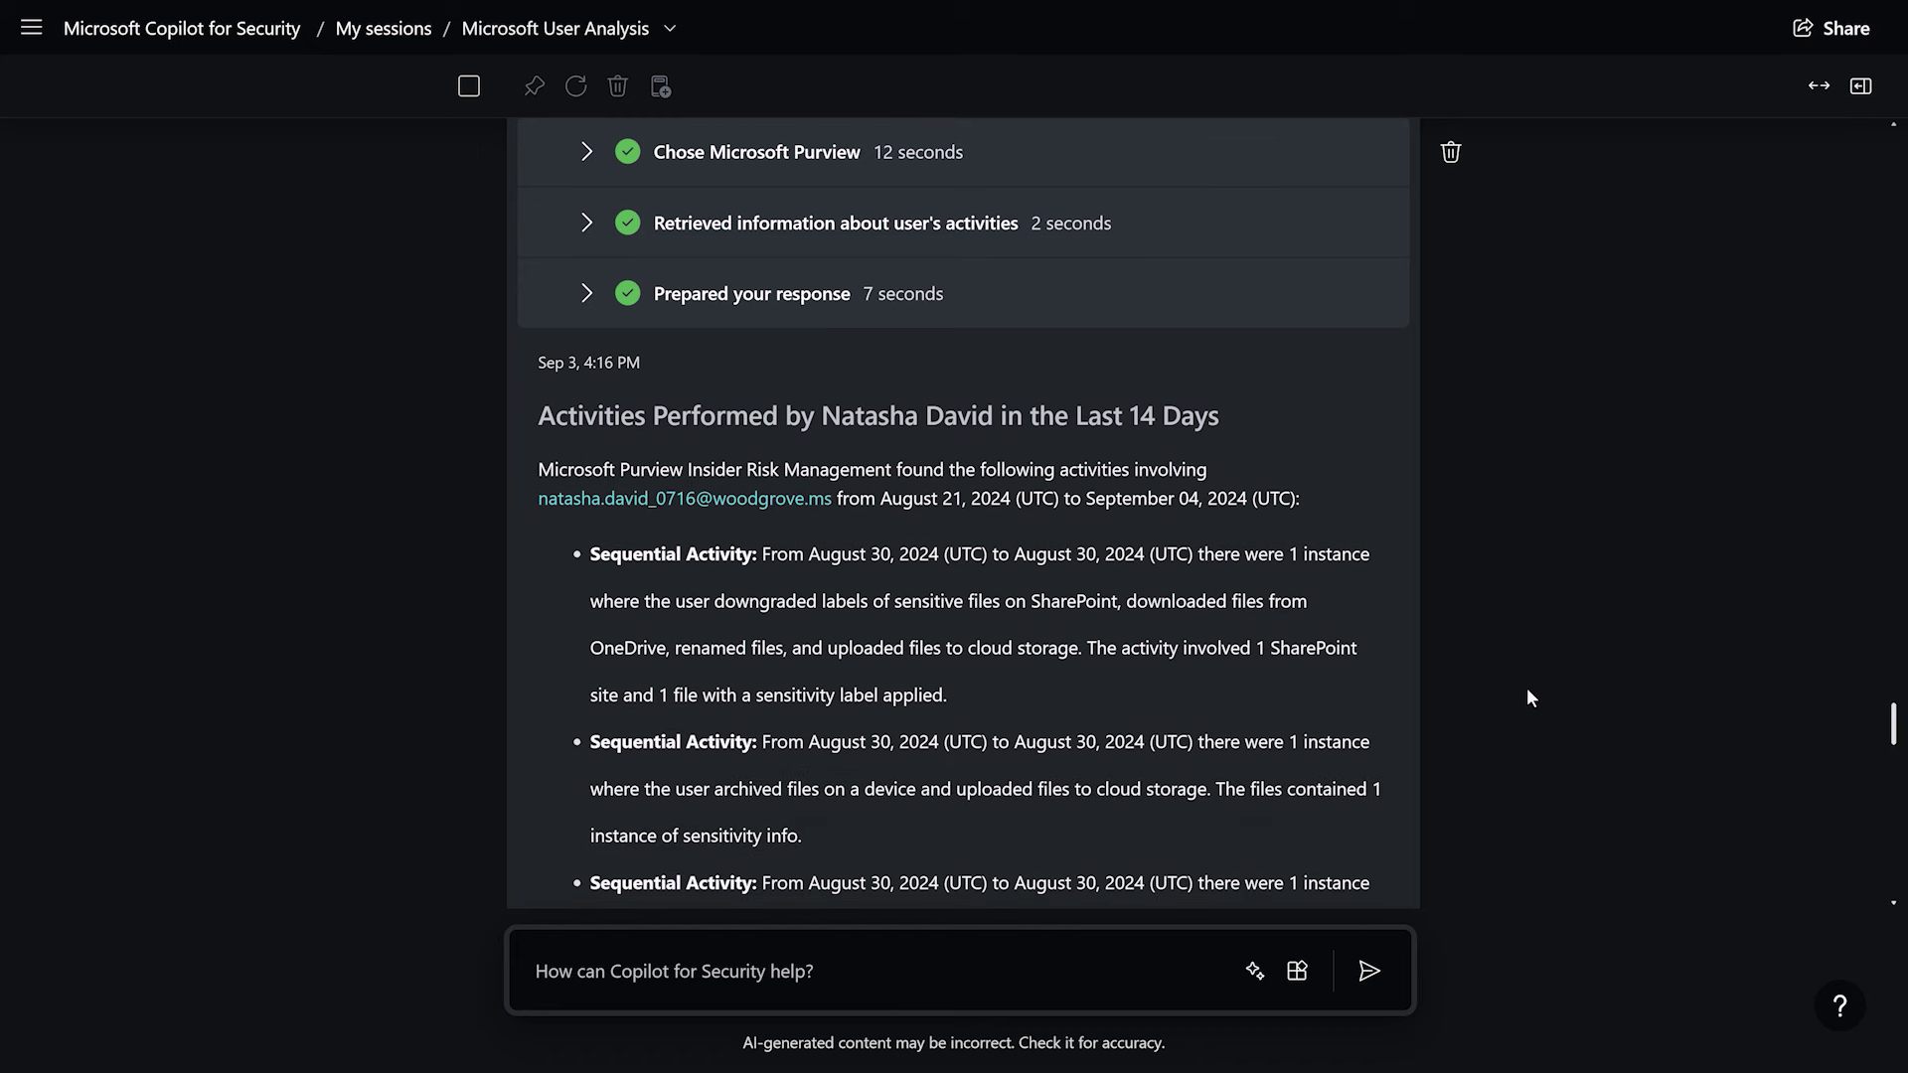
{"action": "scroll", "coordinate": [1528, 690], "scroll_direction": "down", "scroll_amount": 3}
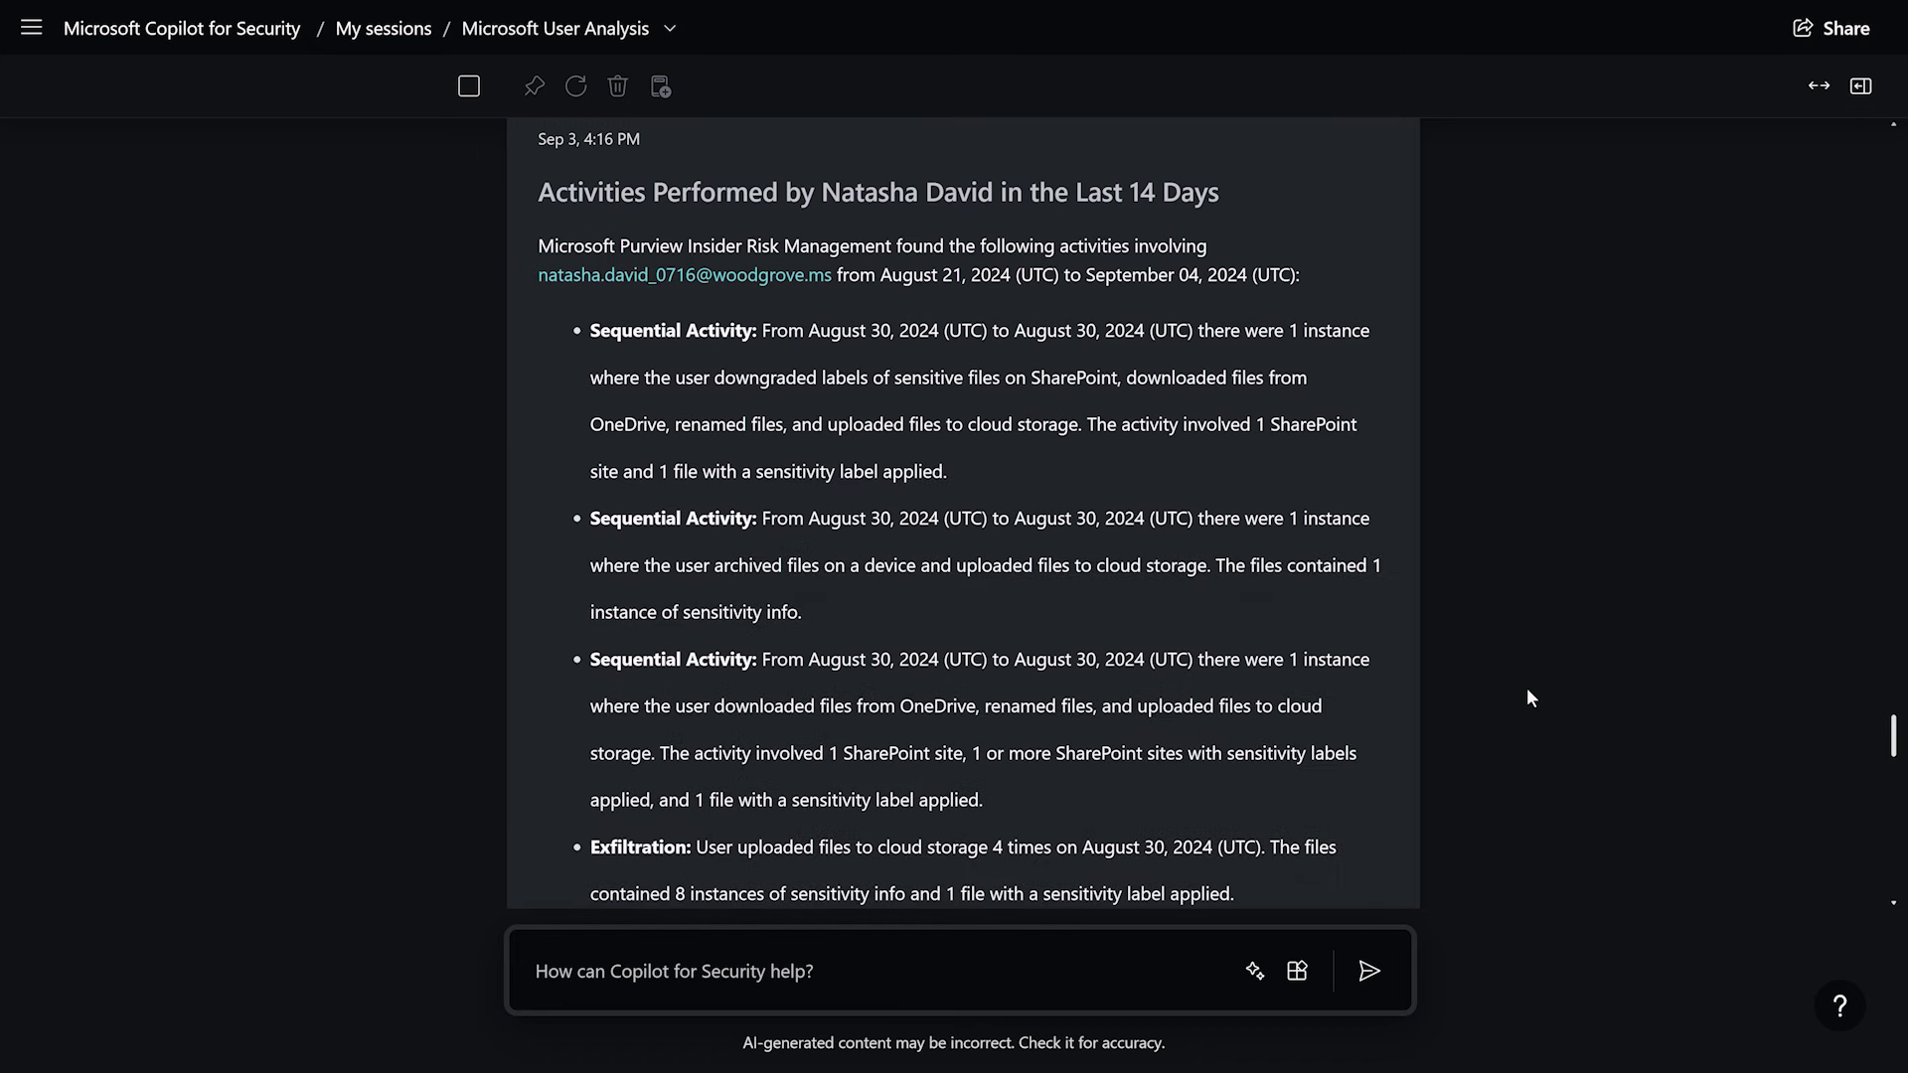
{"action": "scroll", "coordinate": [1515, 689], "scroll_direction": "down", "scroll_amount": 1}
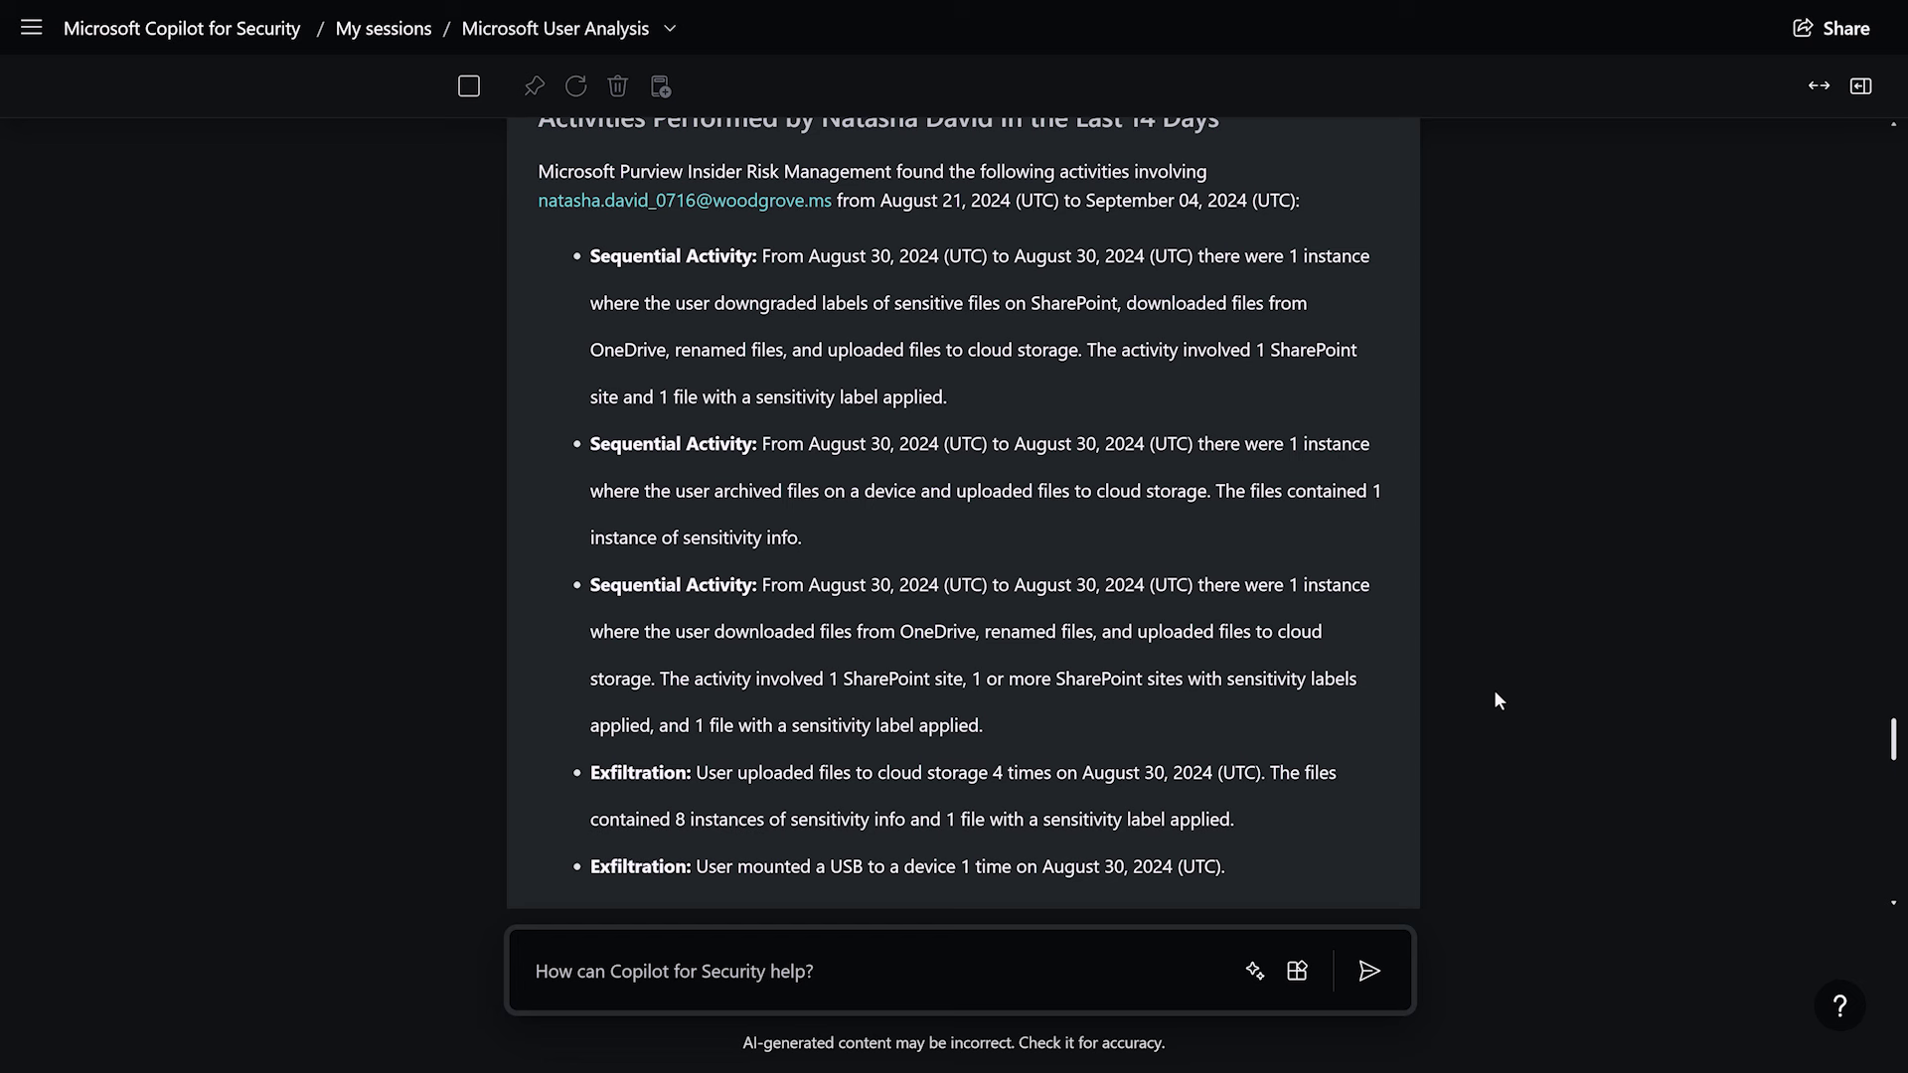
{"action": "scroll", "coordinate": [1498, 701], "scroll_direction": "up", "scroll_amount": 1}
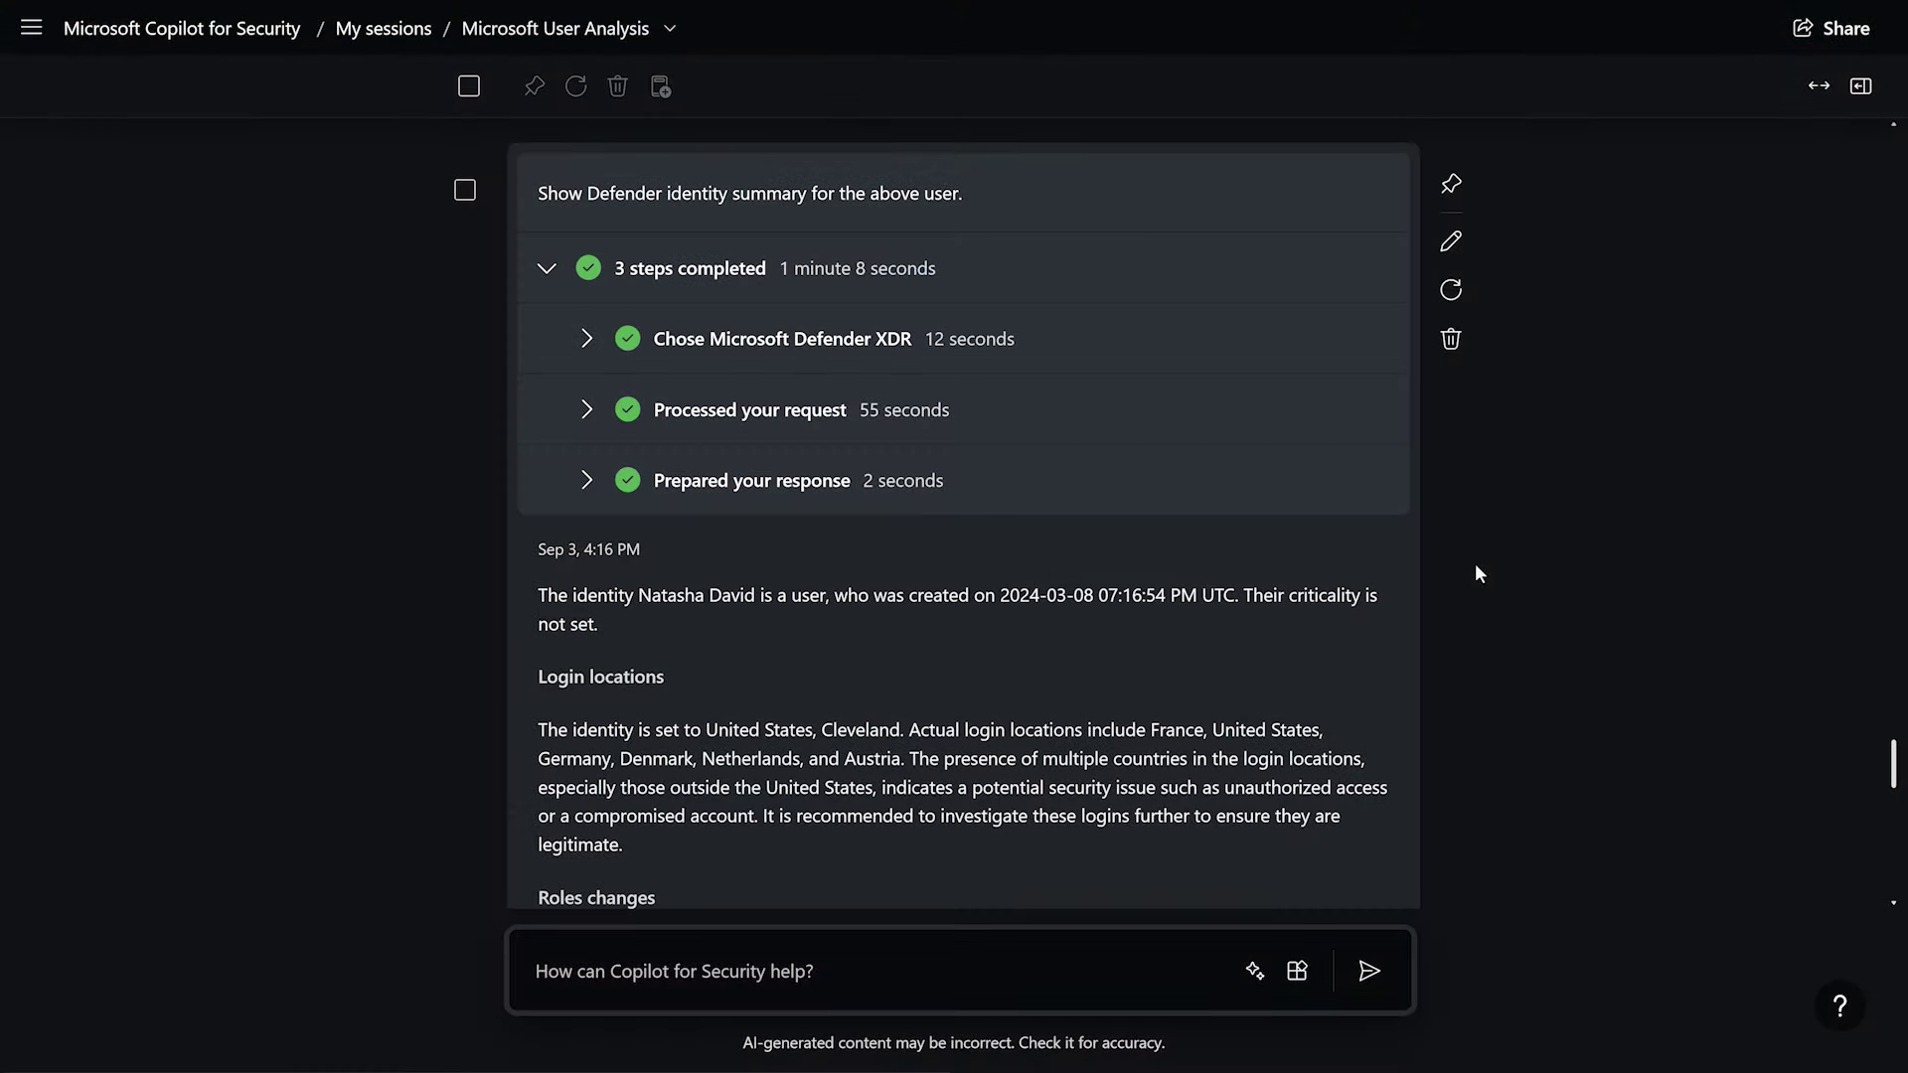
Step: Examine the Defender identity summary, covering login locations, role changes, Entra risk, devices, authentication and contact information
{"action": "scroll", "coordinate": [1473, 696], "scroll_direction": "down", "scroll_amount": 2}
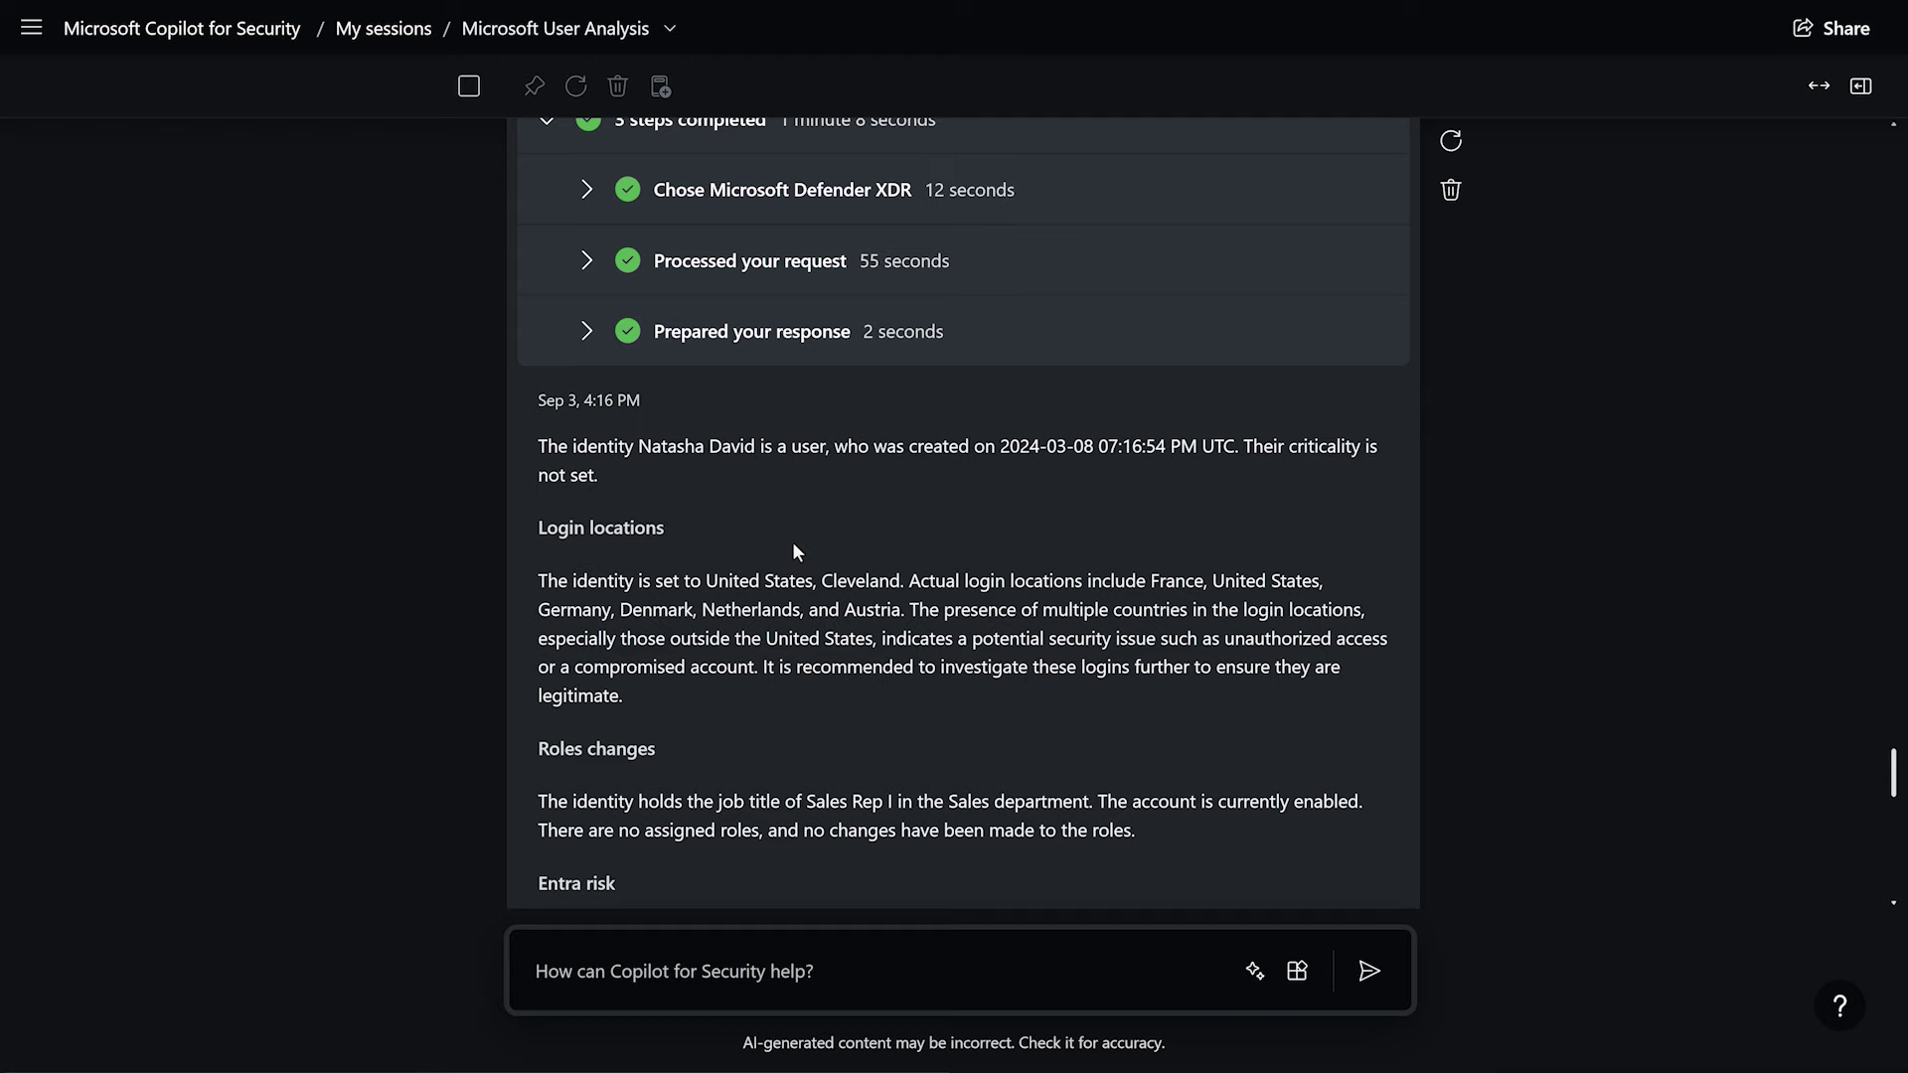
{"action": "scroll", "coordinate": [1292, 729], "scroll_direction": "down", "scroll_amount": 10}
{"action": "scroll", "coordinate": [1294, 729], "scroll_direction": "down", "scroll_amount": 6}
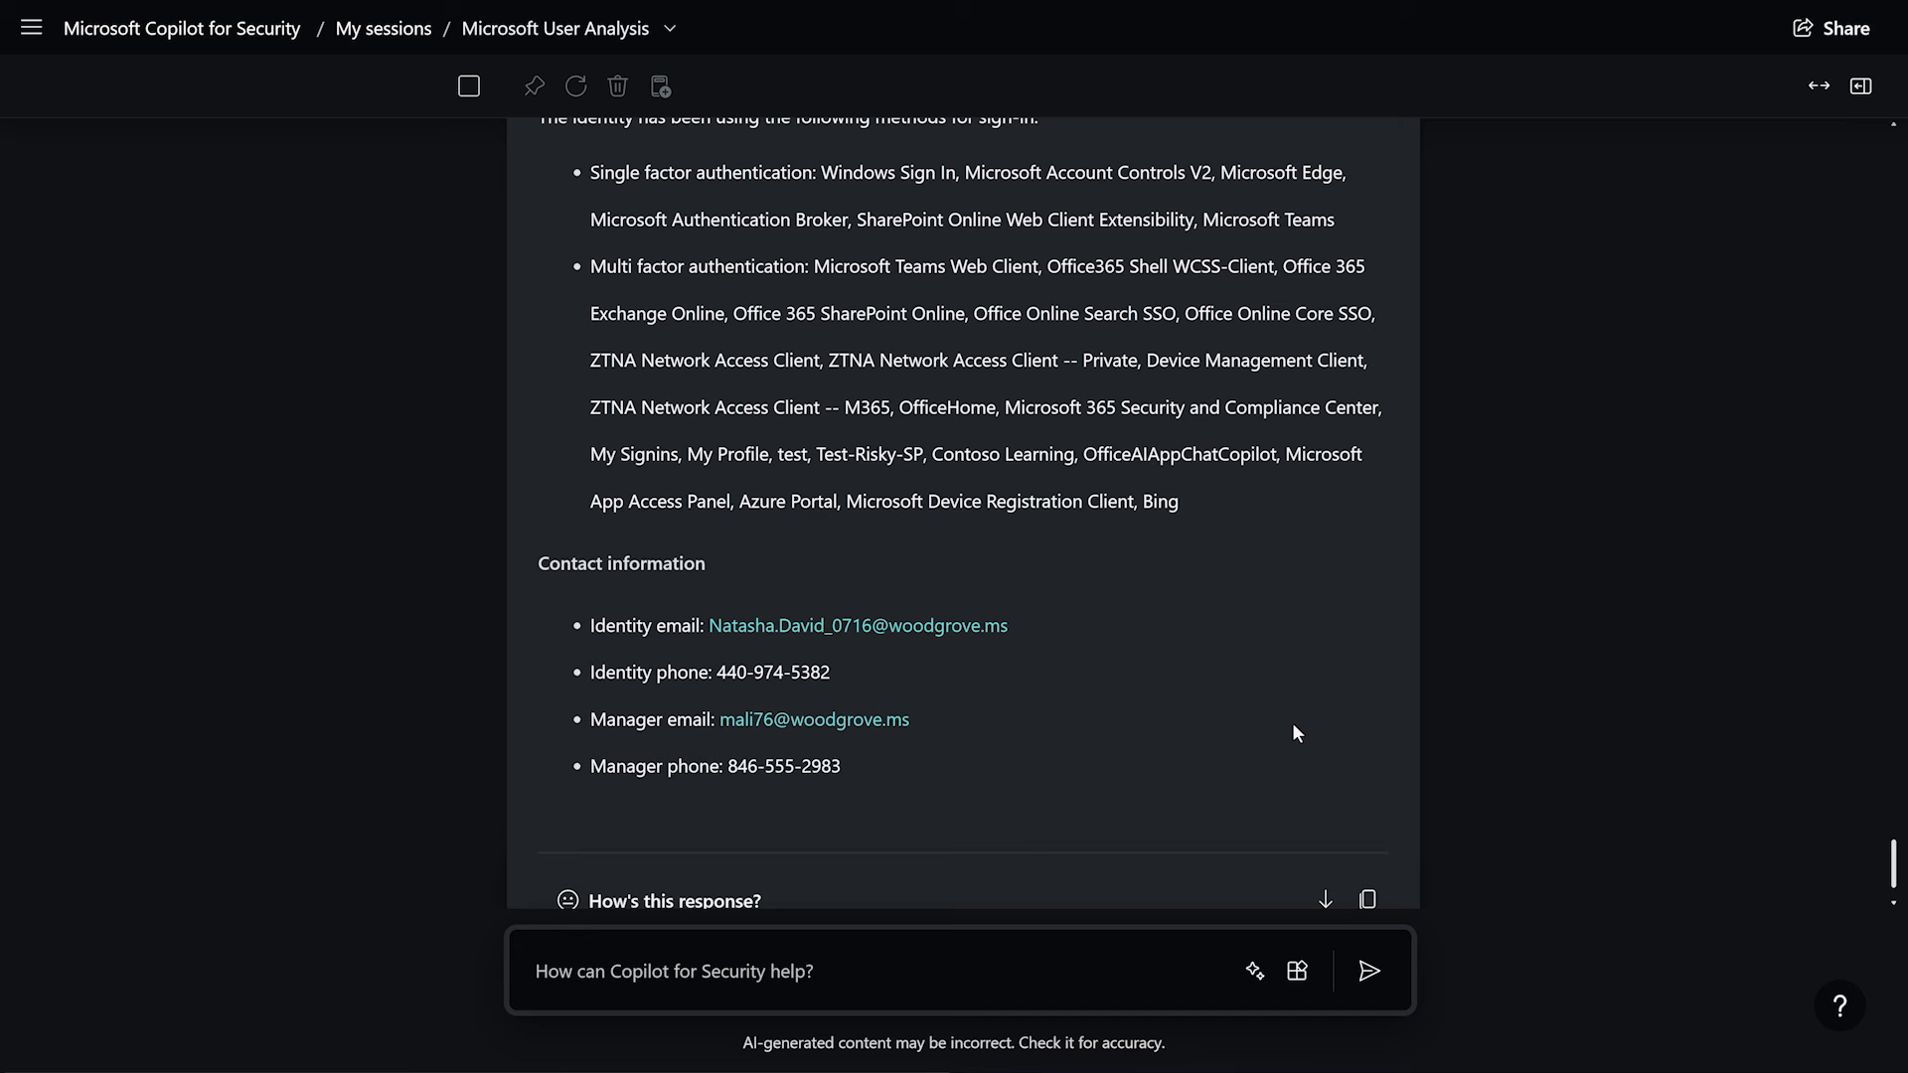
{"action": "scroll", "coordinate": [1524, 752], "scroll_direction": "up", "scroll_amount": 6}
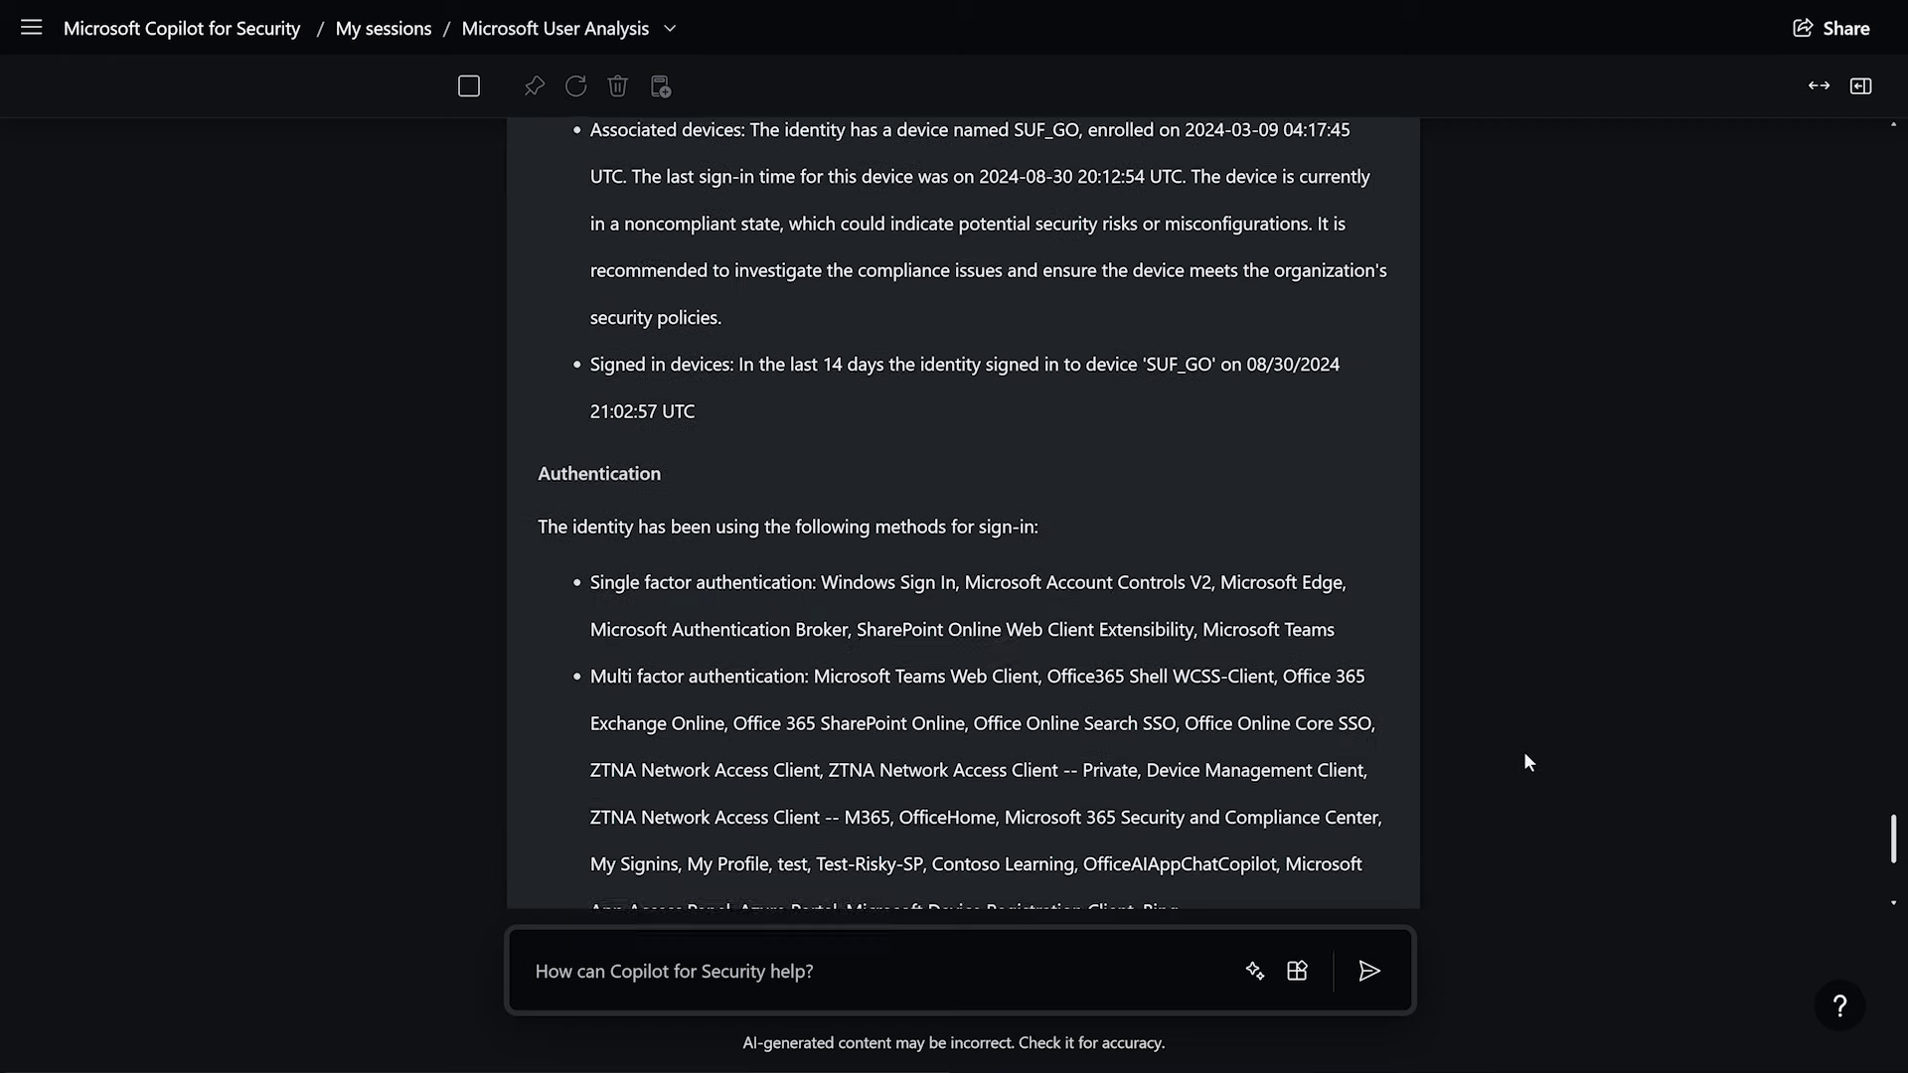
{"action": "scroll", "coordinate": [1527, 760], "scroll_direction": "up", "scroll_amount": 4}
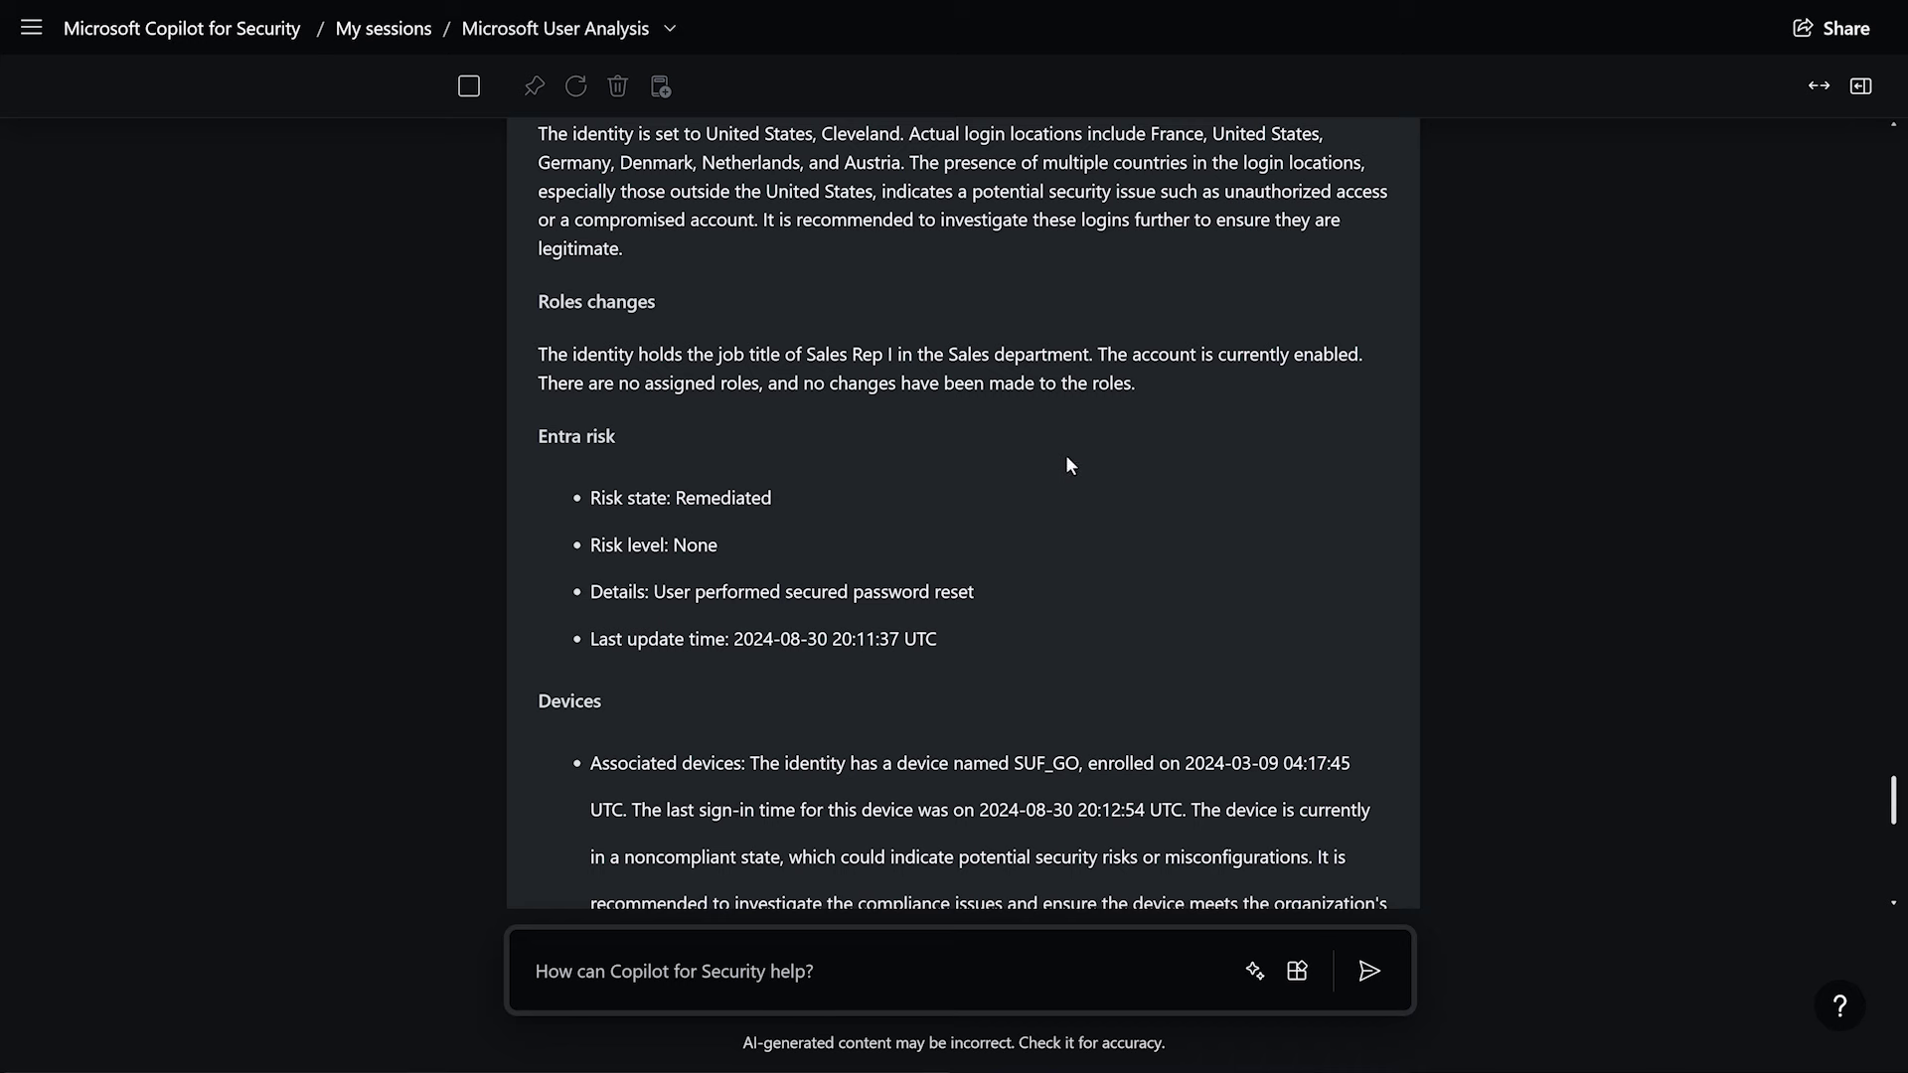
{"action": "scroll", "coordinate": [1427, 637], "scroll_direction": "down", "scroll_amount": 2}
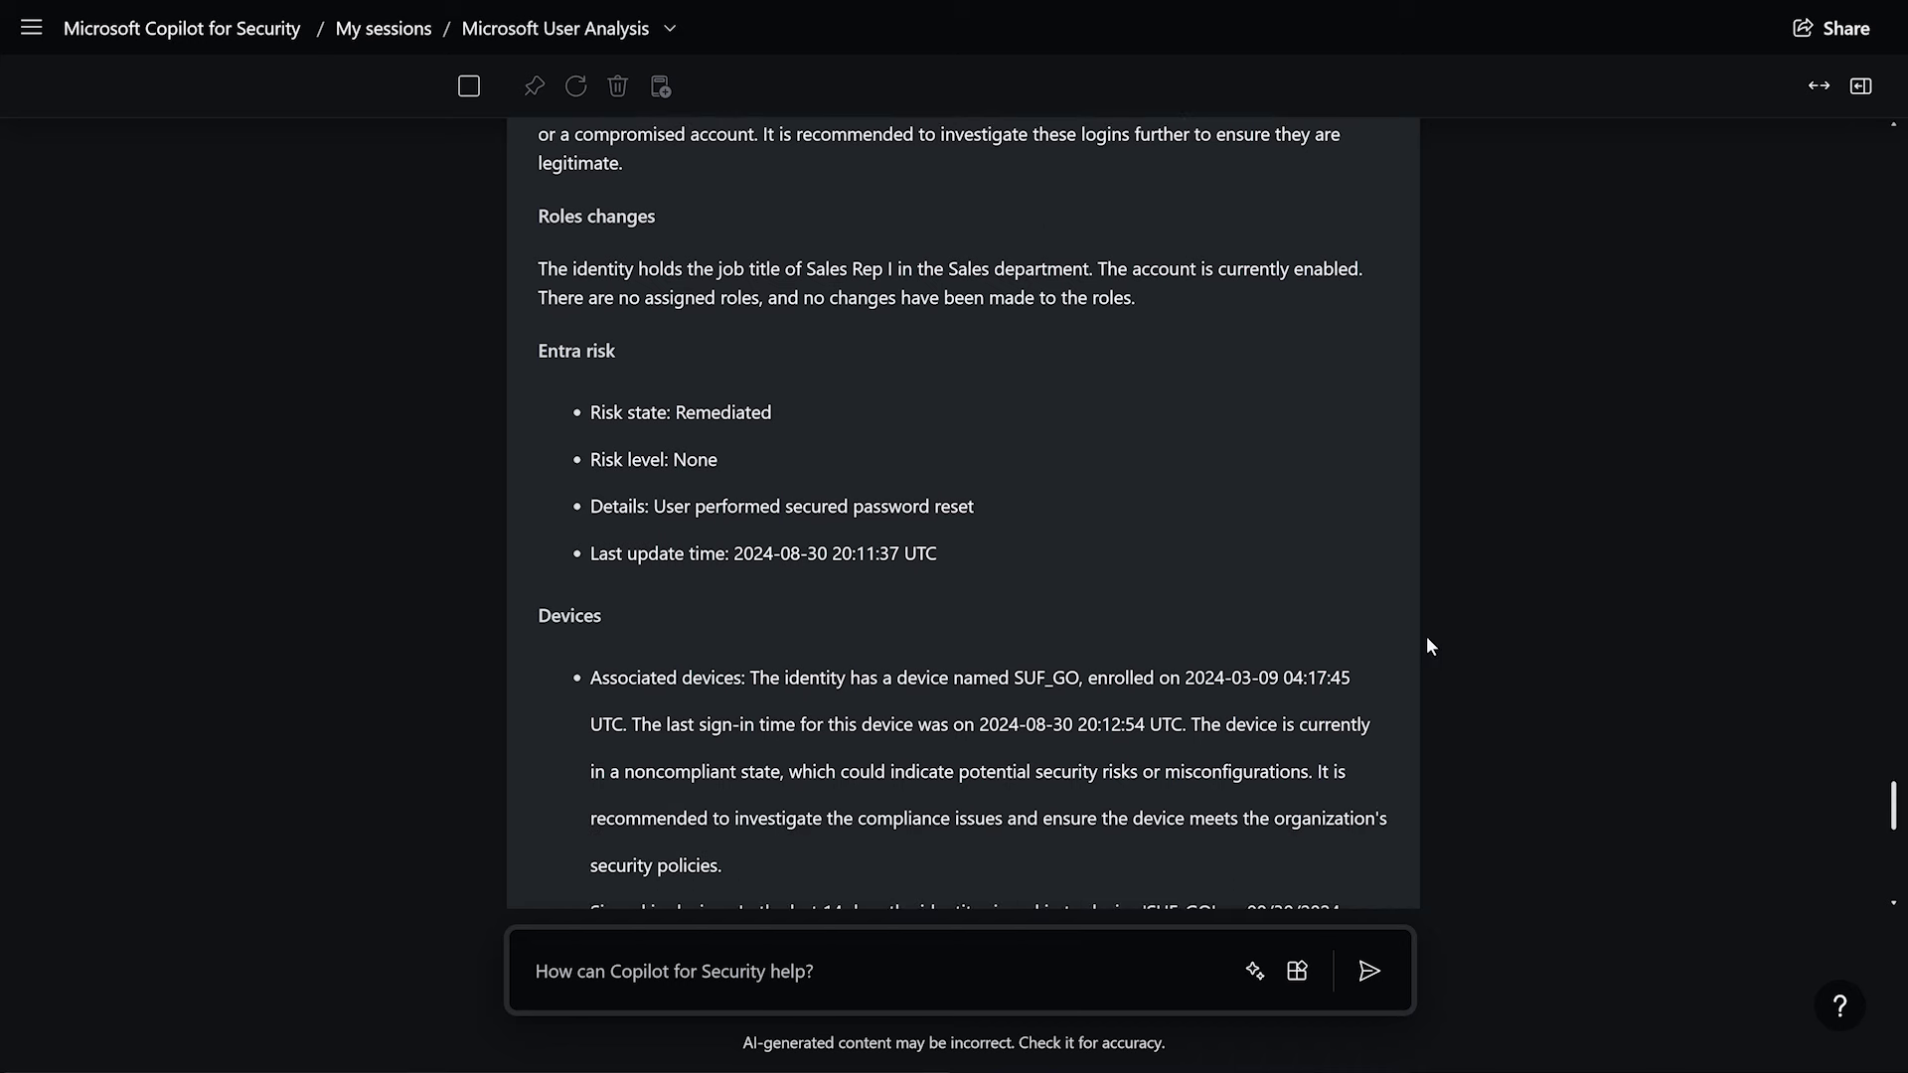
{"action": "scroll", "coordinate": [1427, 638], "scroll_direction": "down", "scroll_amount": 5}
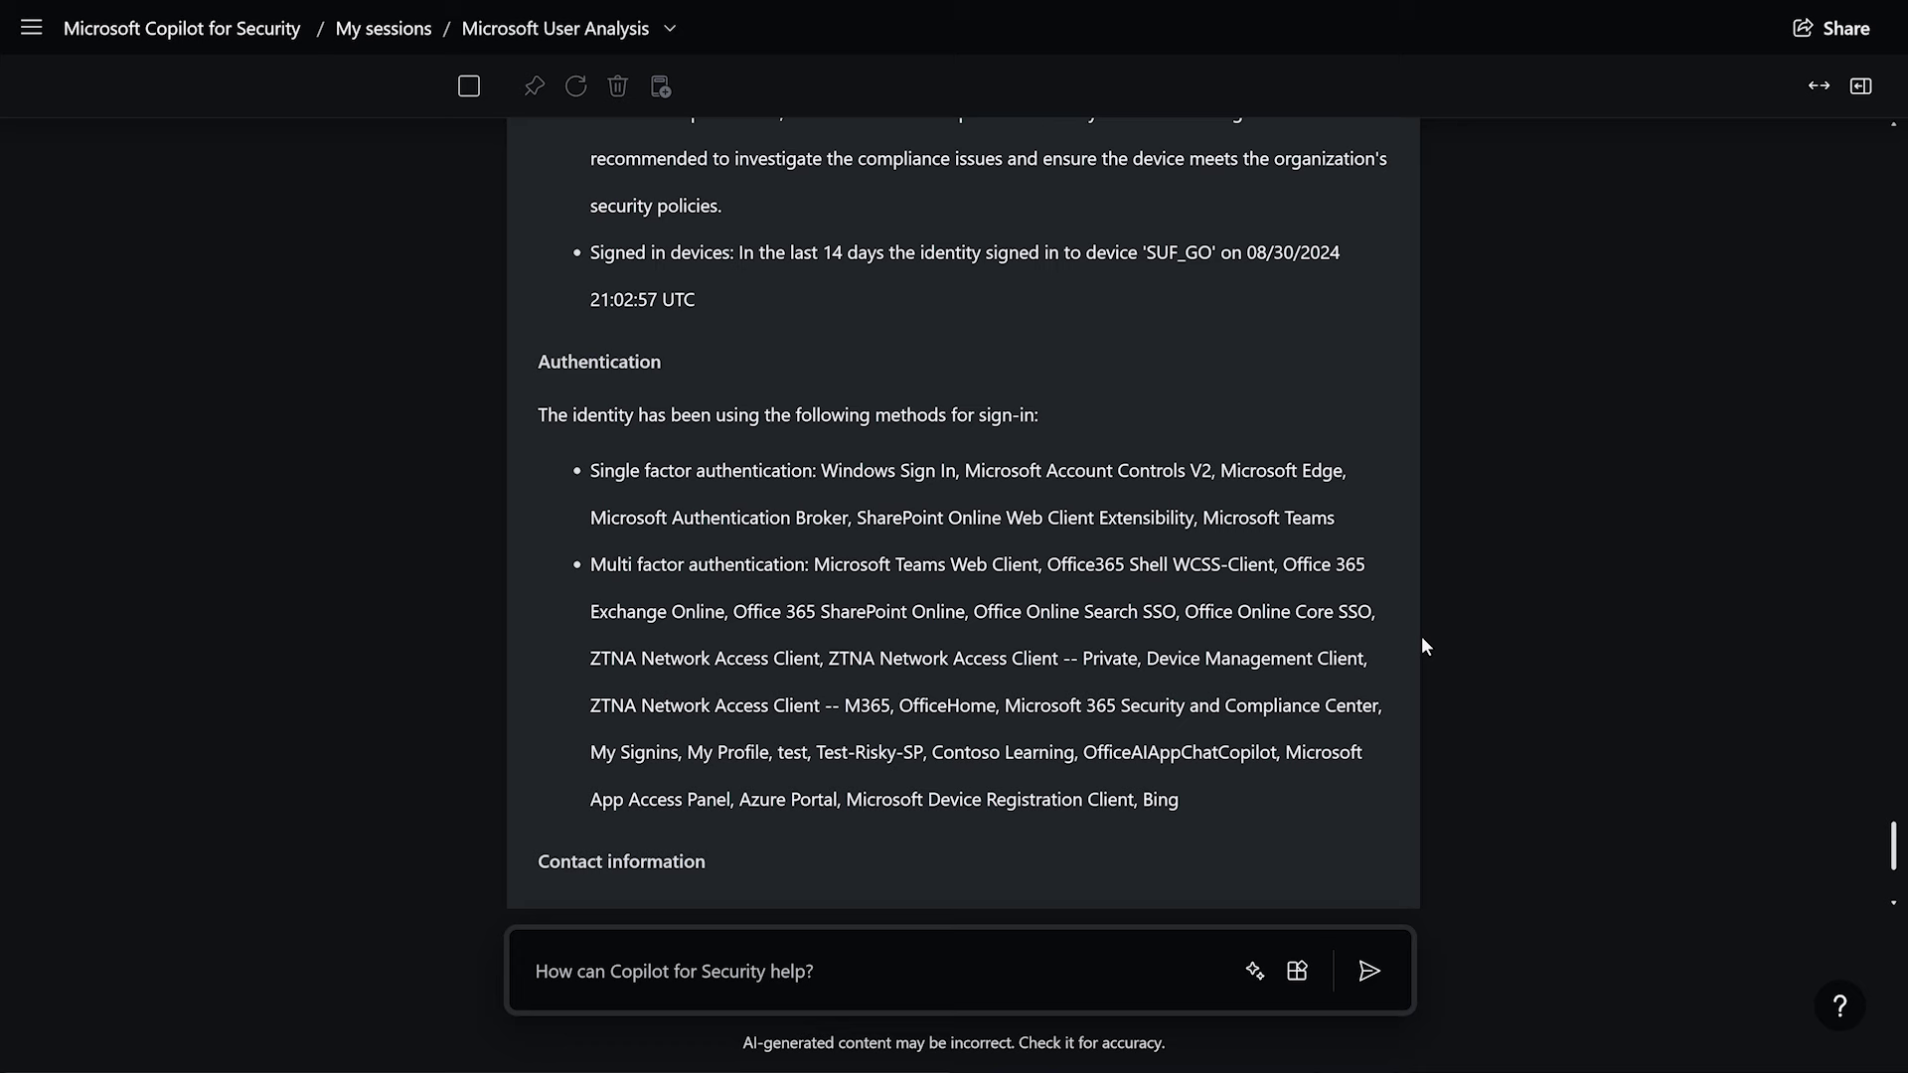
{"action": "scroll", "coordinate": [1427, 638], "scroll_direction": "up", "scroll_amount": 3}
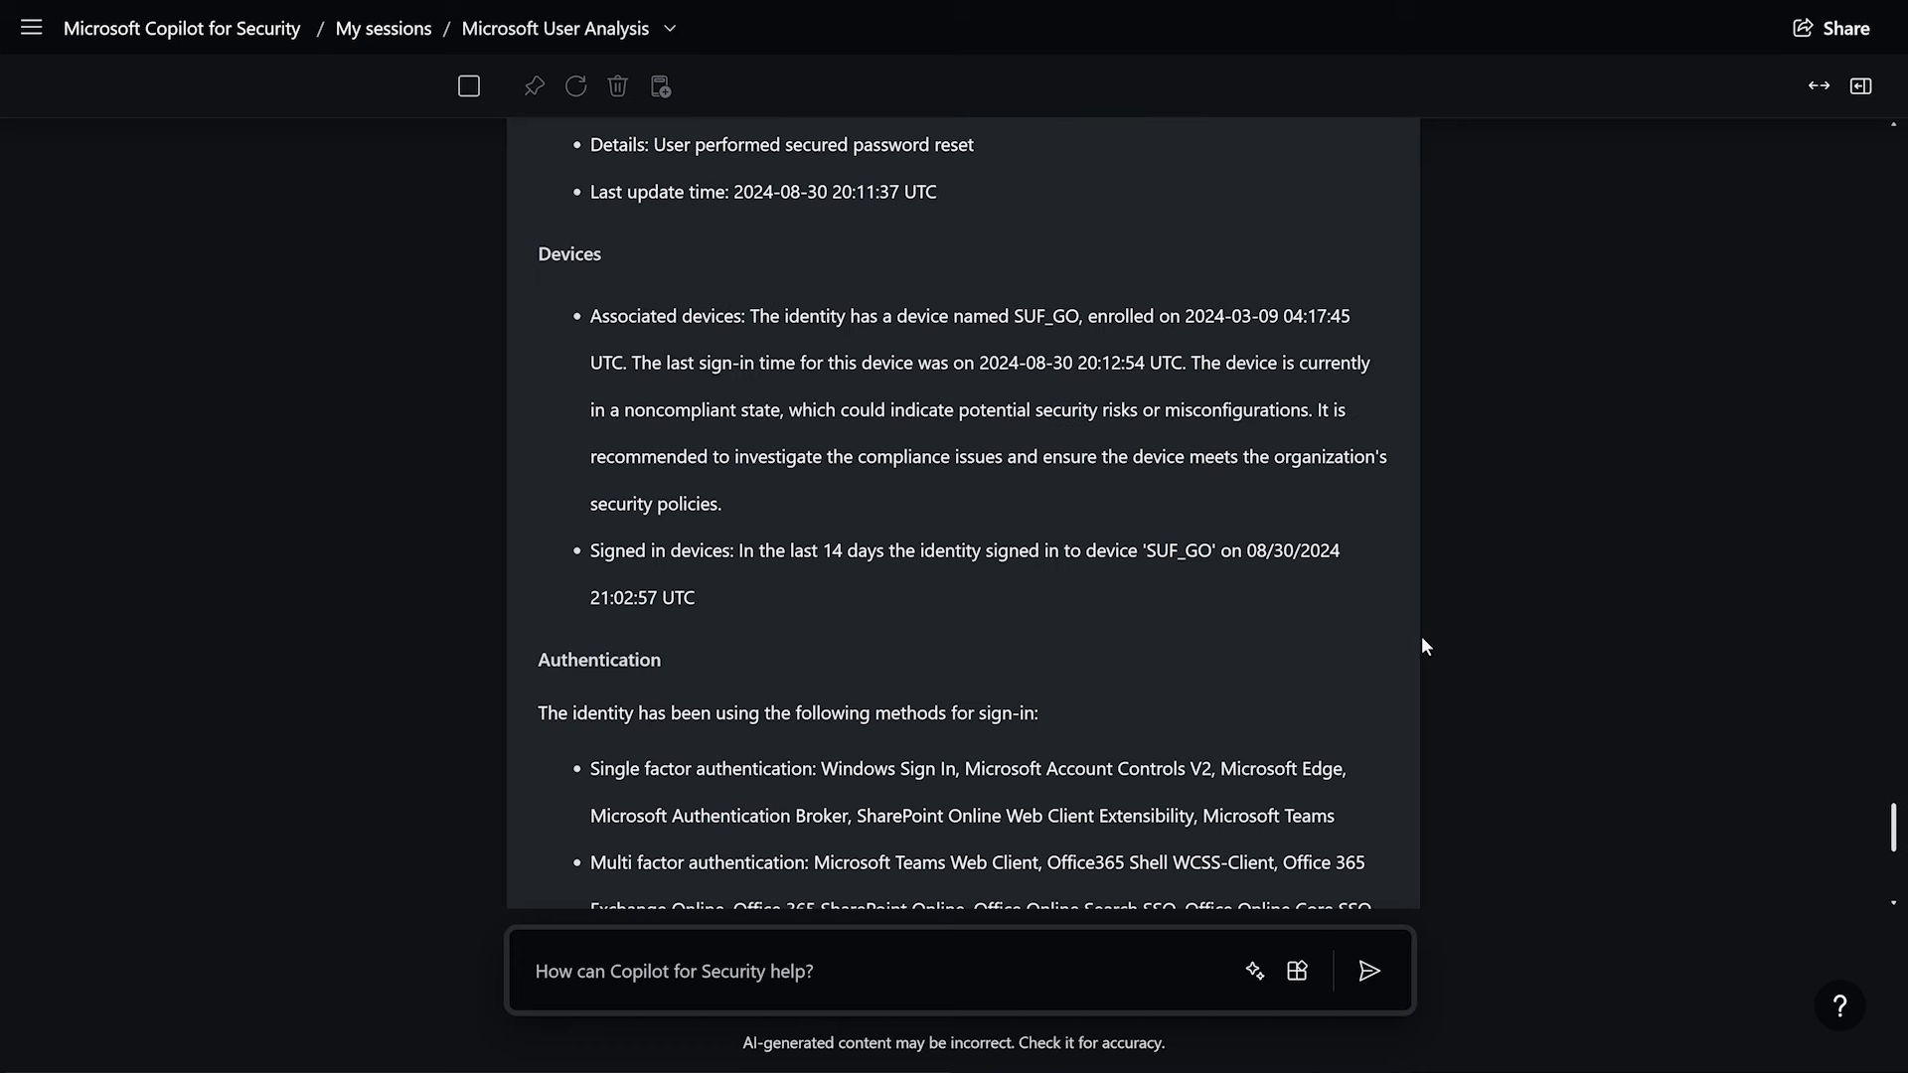